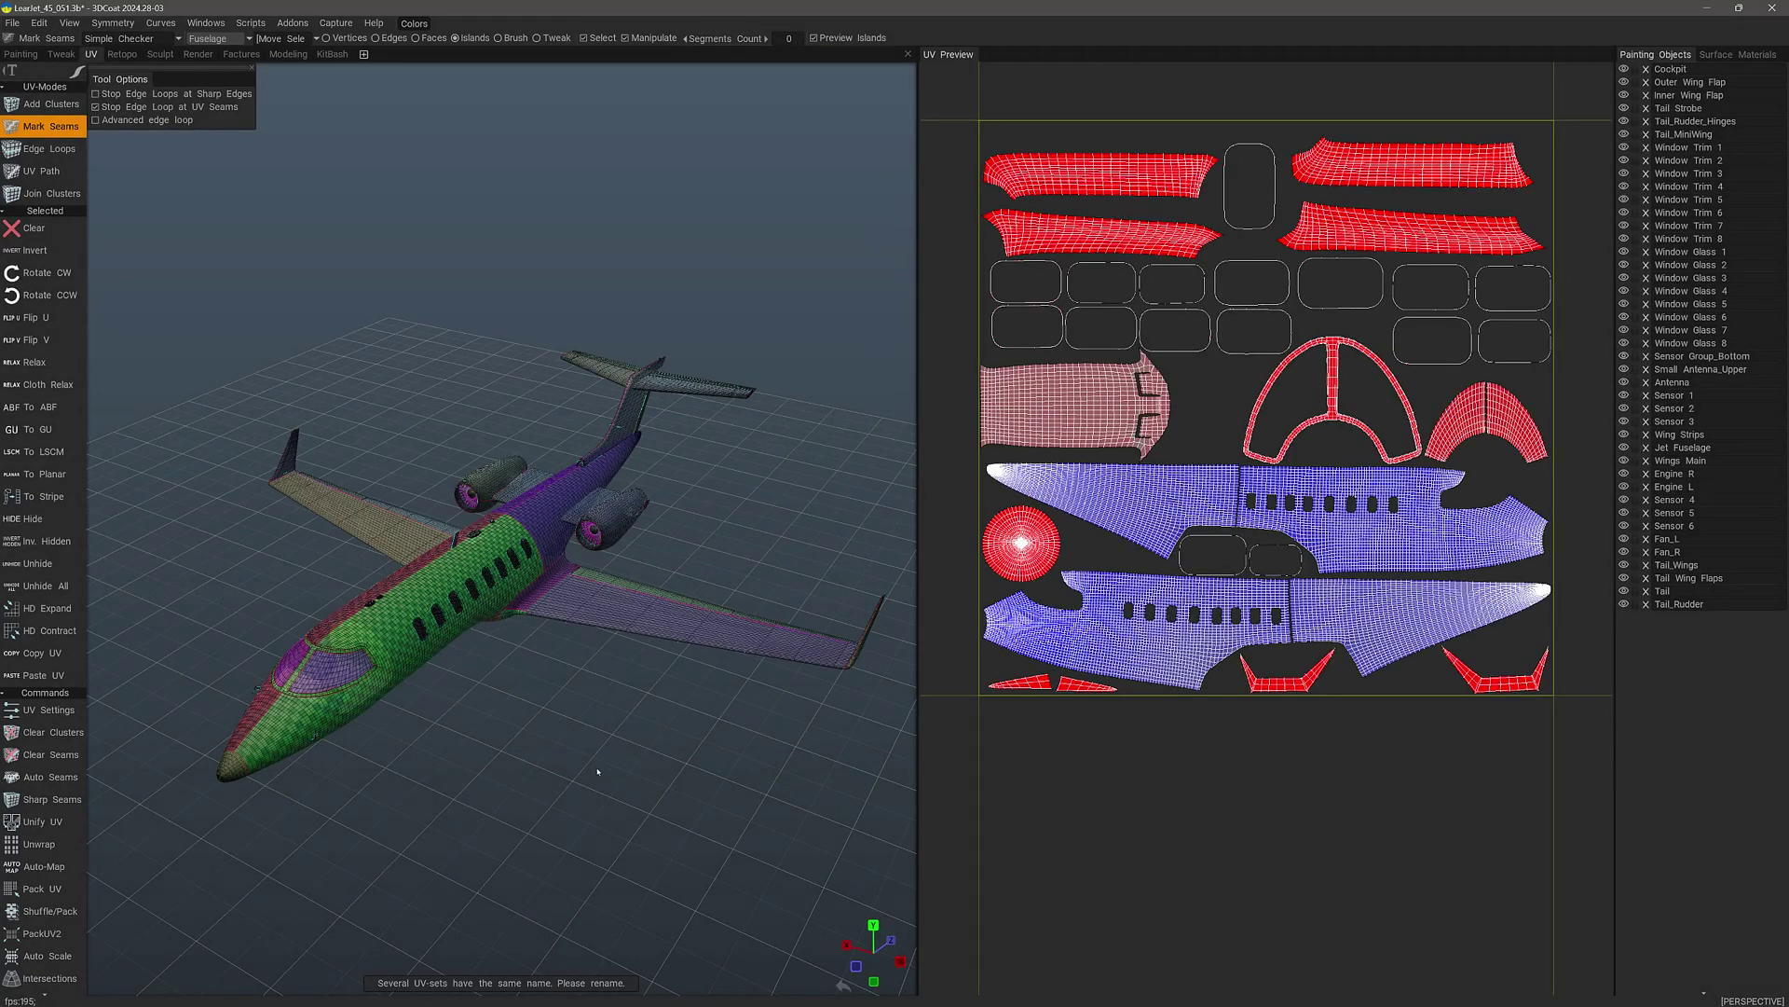
Set the selection shape to the stroke mode and select two neighbouring wing-fairing islands in the UV layout.
left_click_drag(597, 771, 587, 807)
left_click_drag(220, 212, 906, 124)
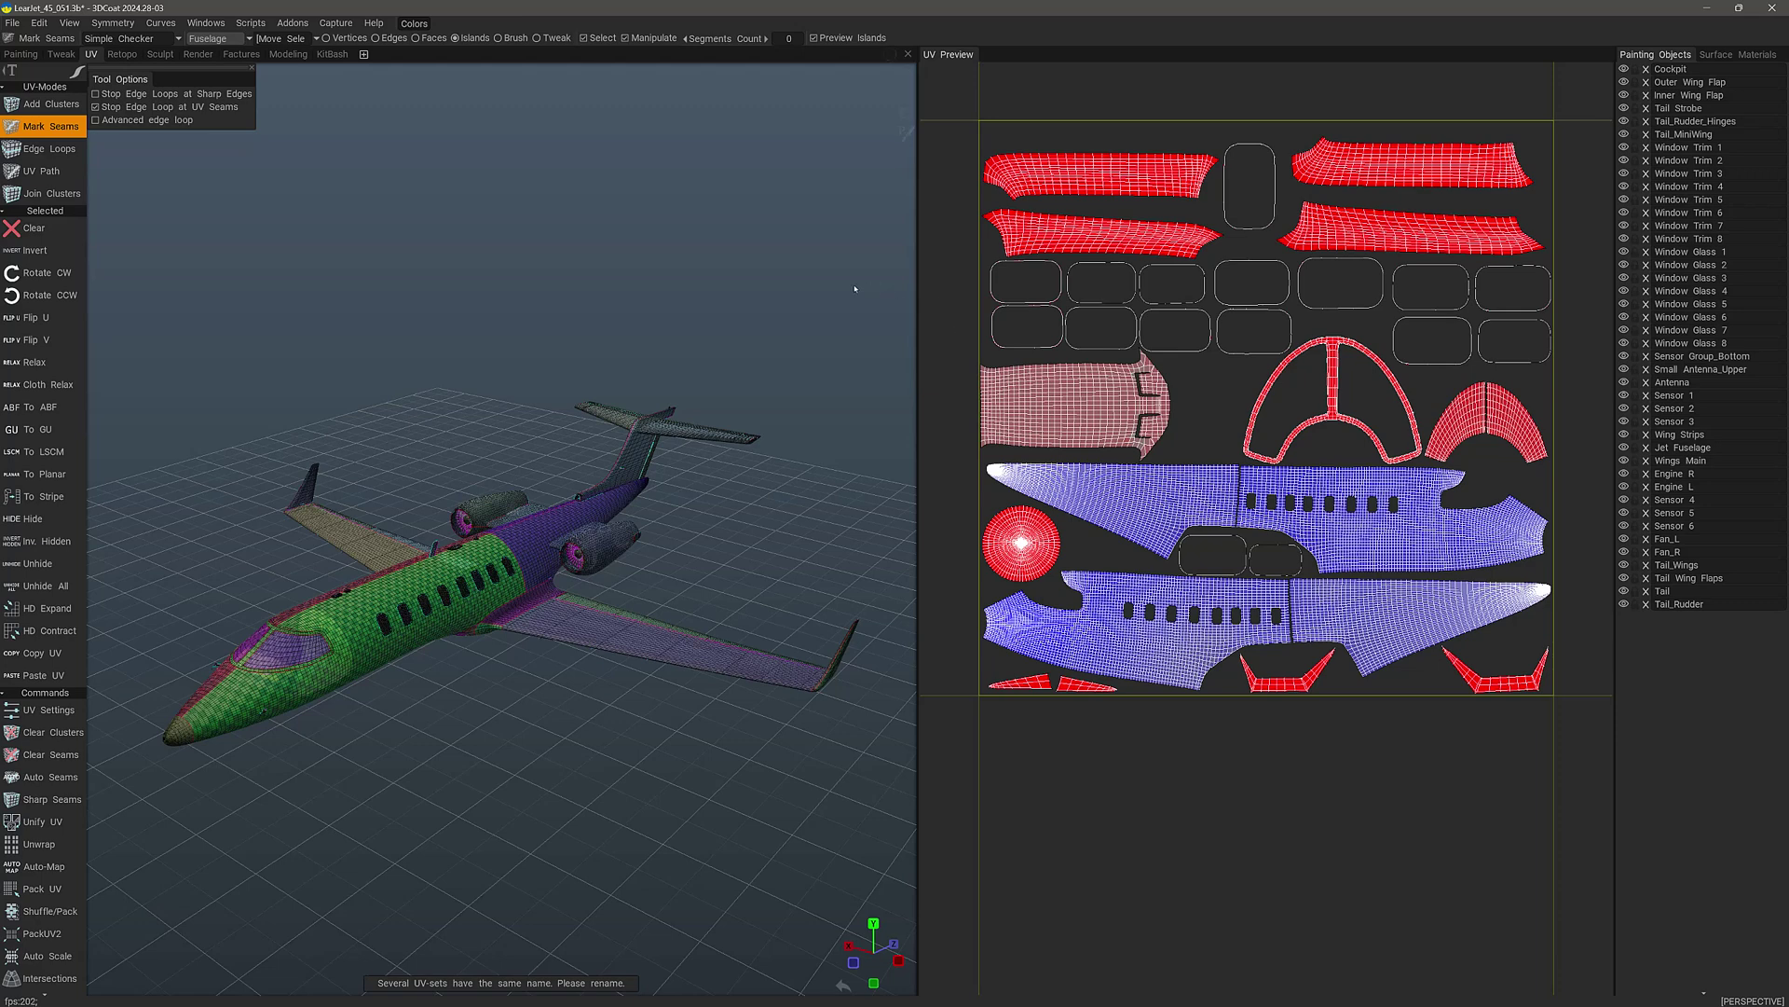
key("e")
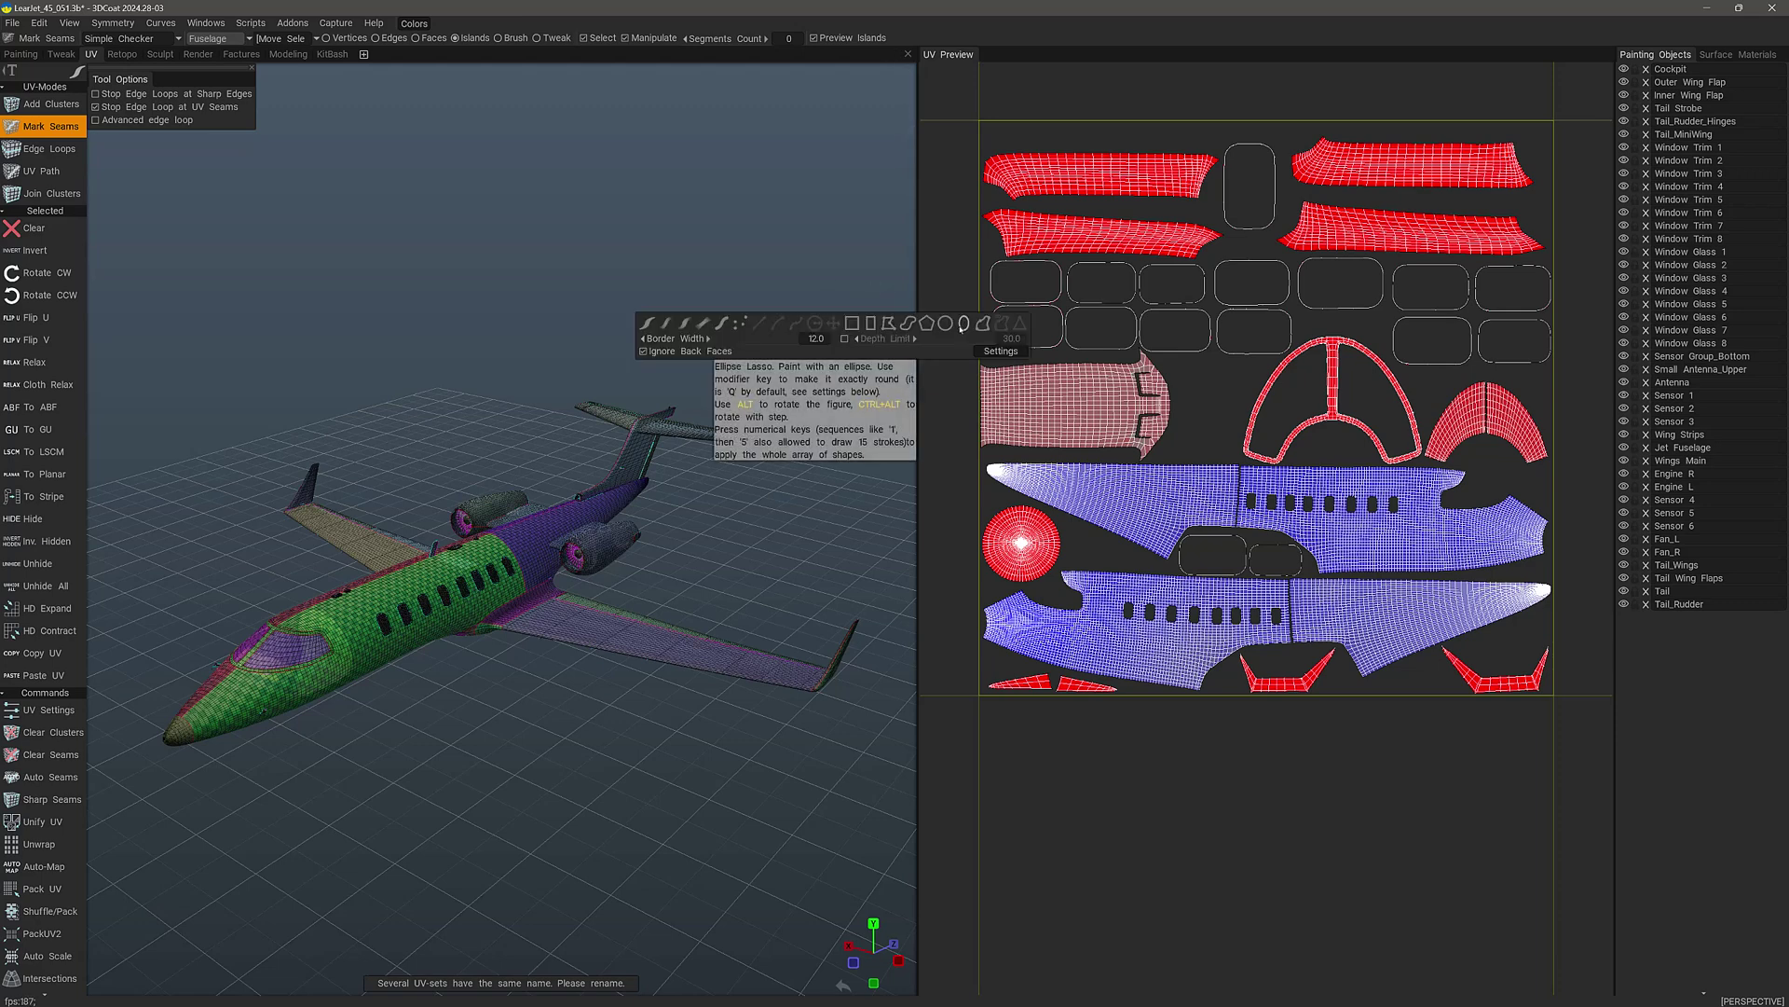
left_click(964, 326)
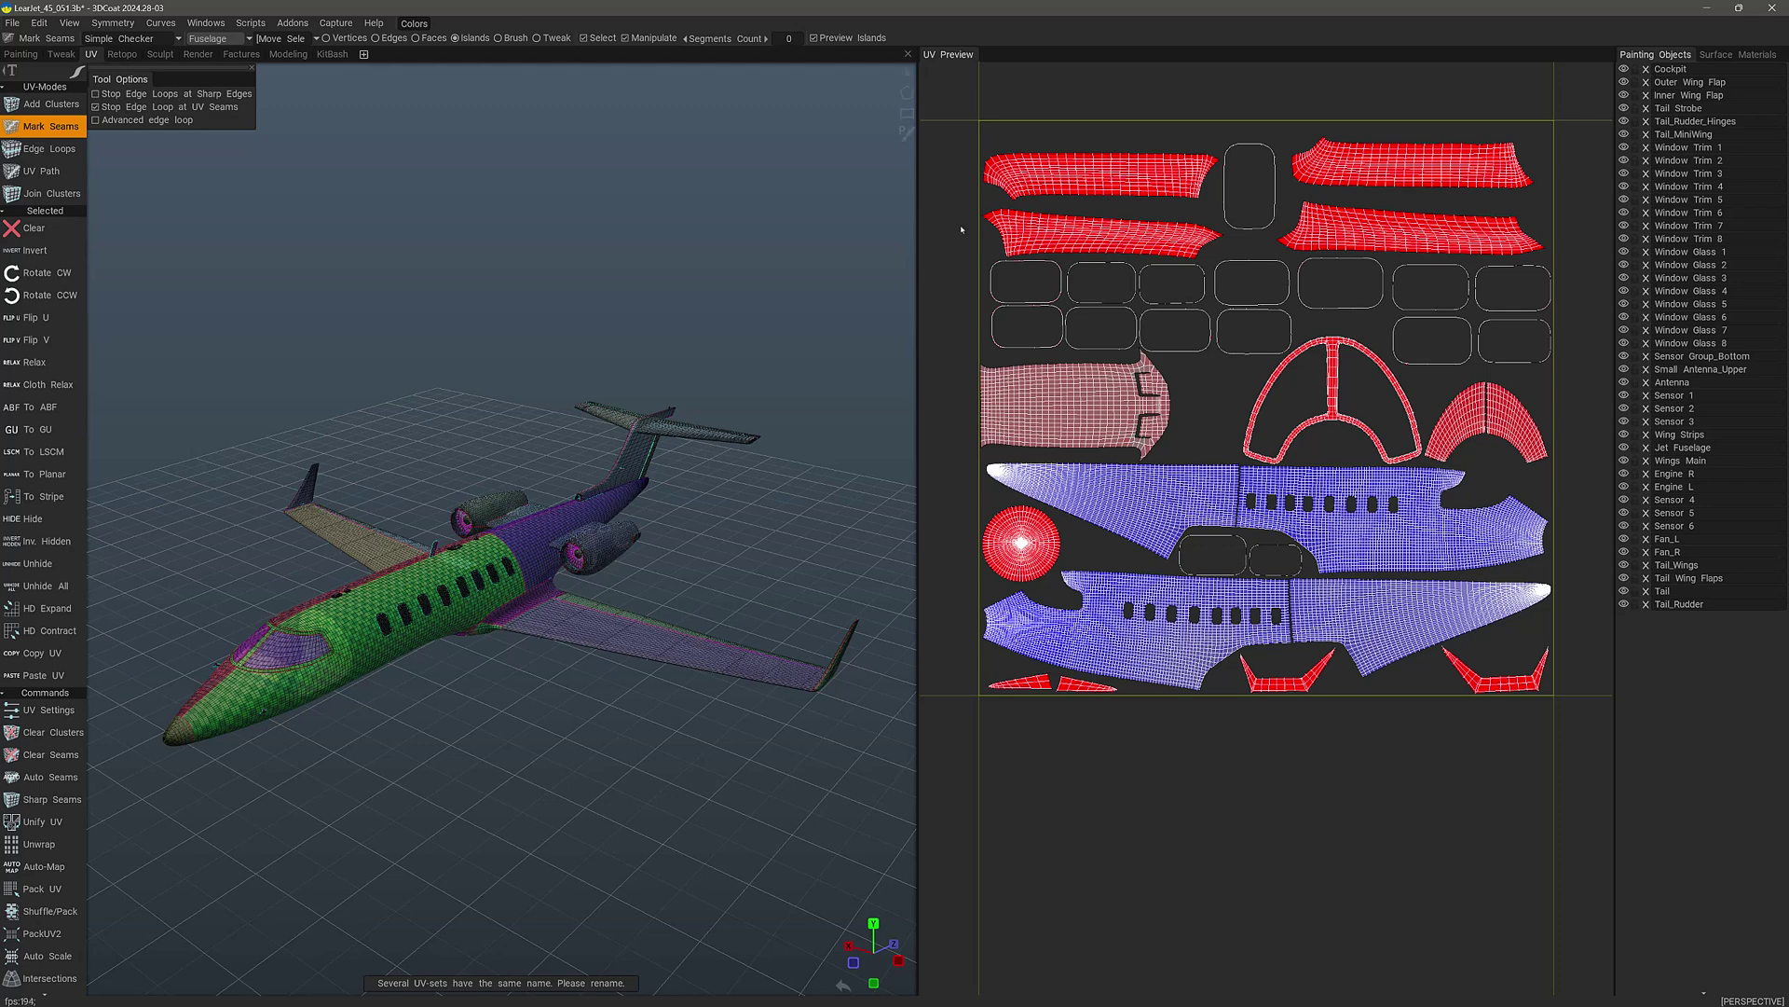
key("e")
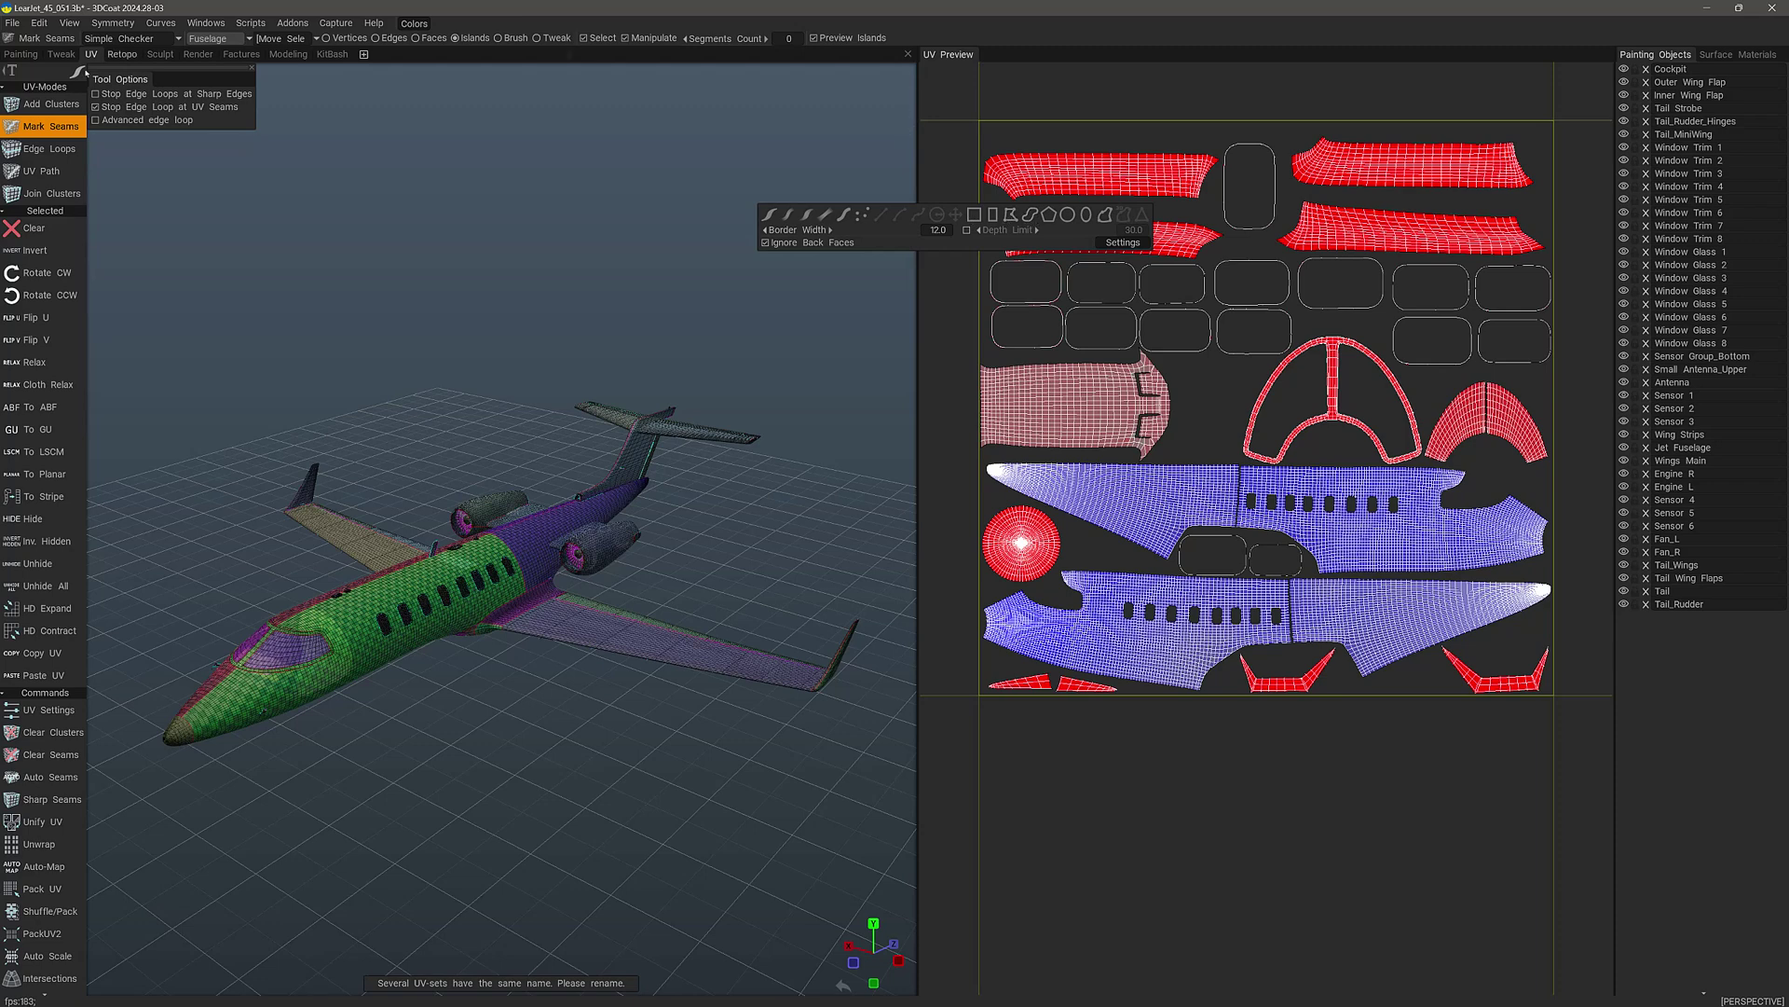
left_click(119, 74)
key("e")
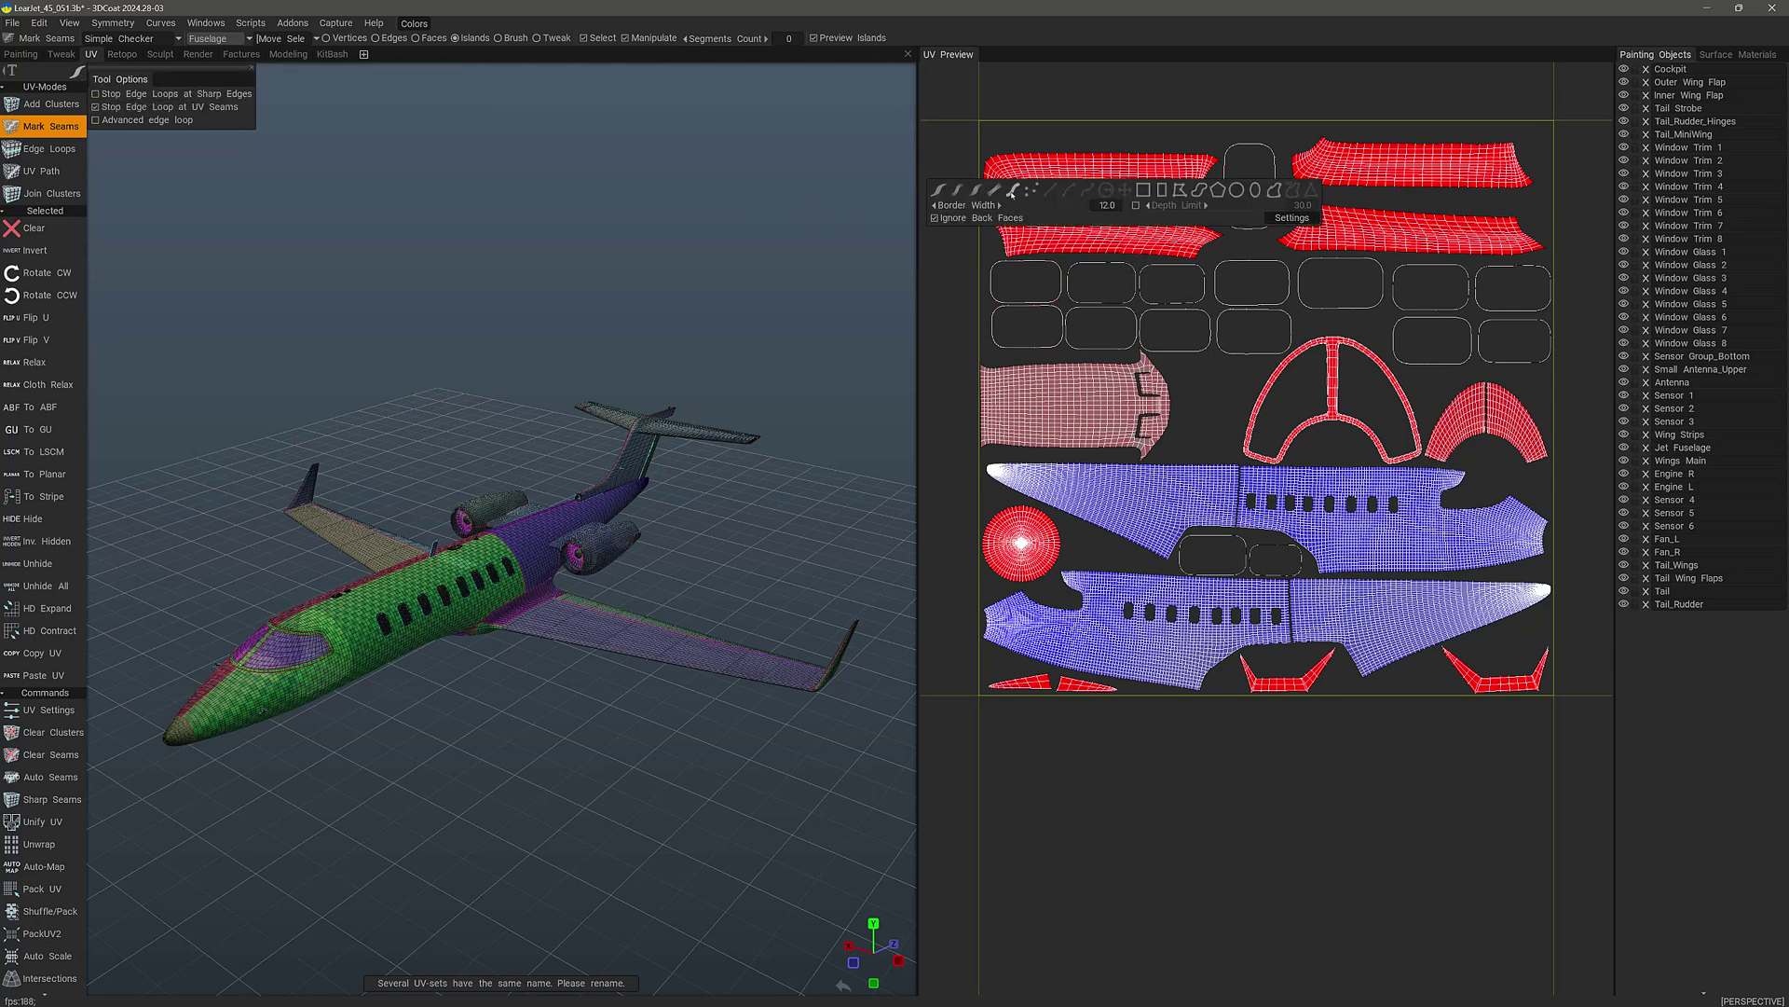
left_click(1012, 190)
left_click(996, 190)
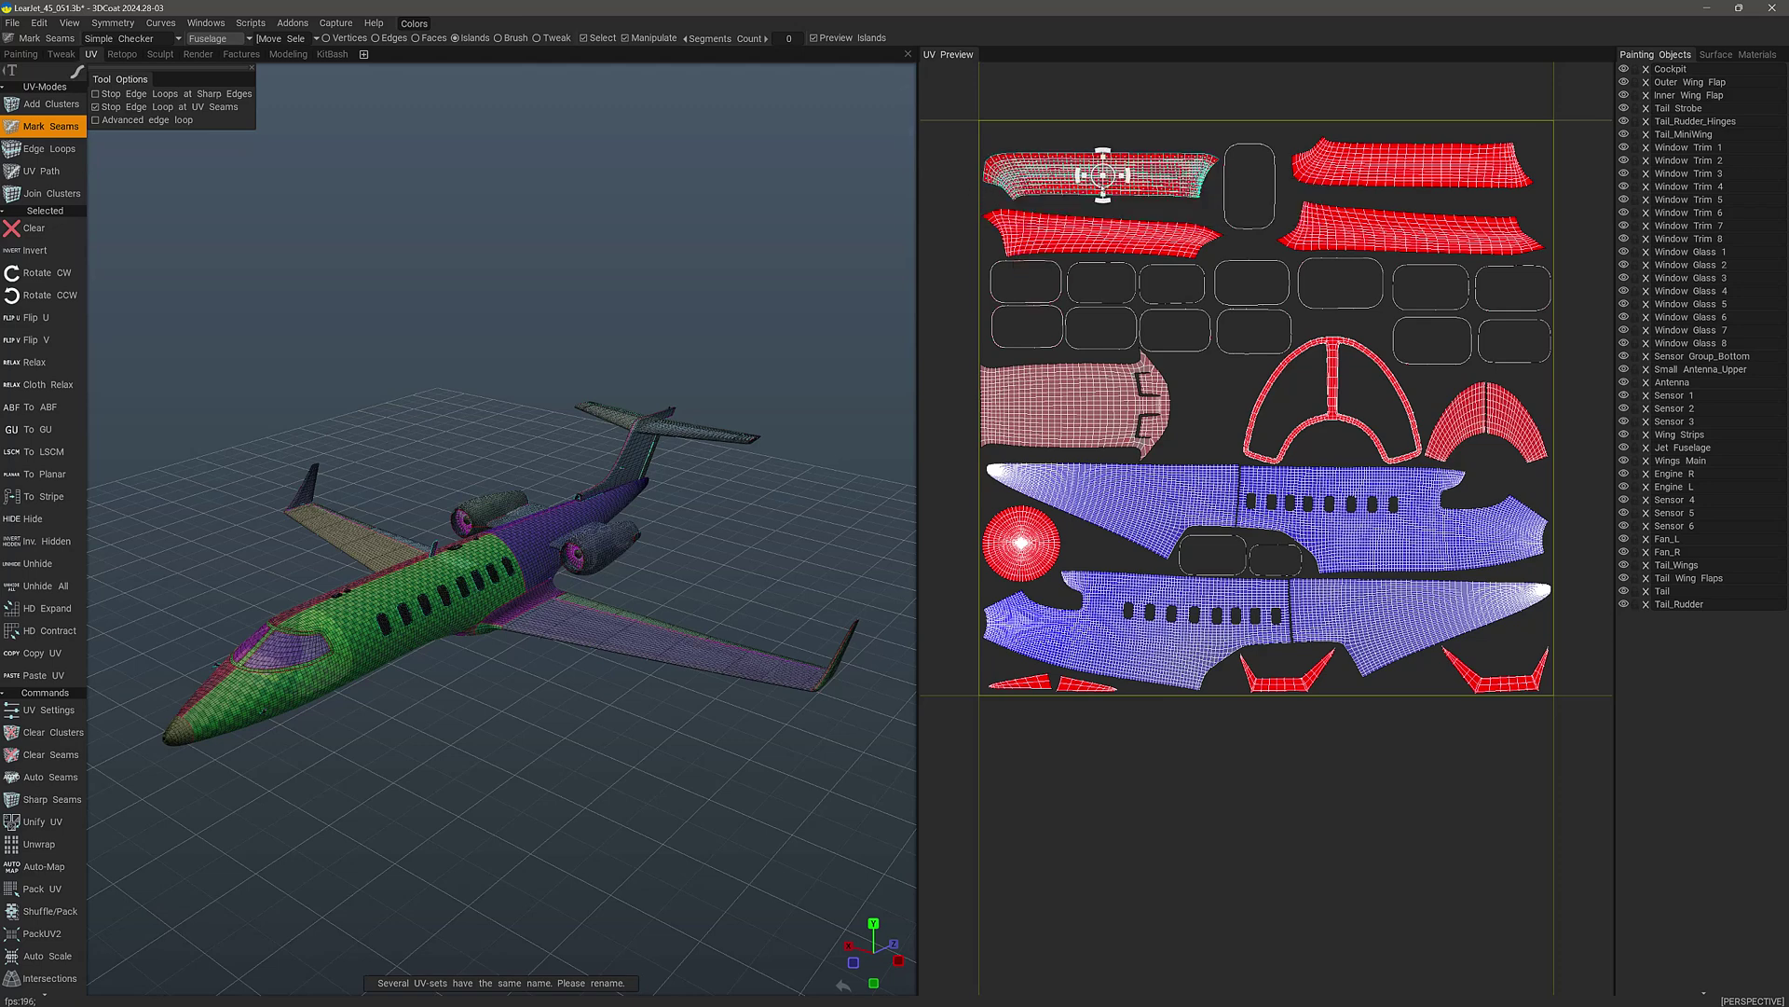
left_click(1100, 237, "shift")
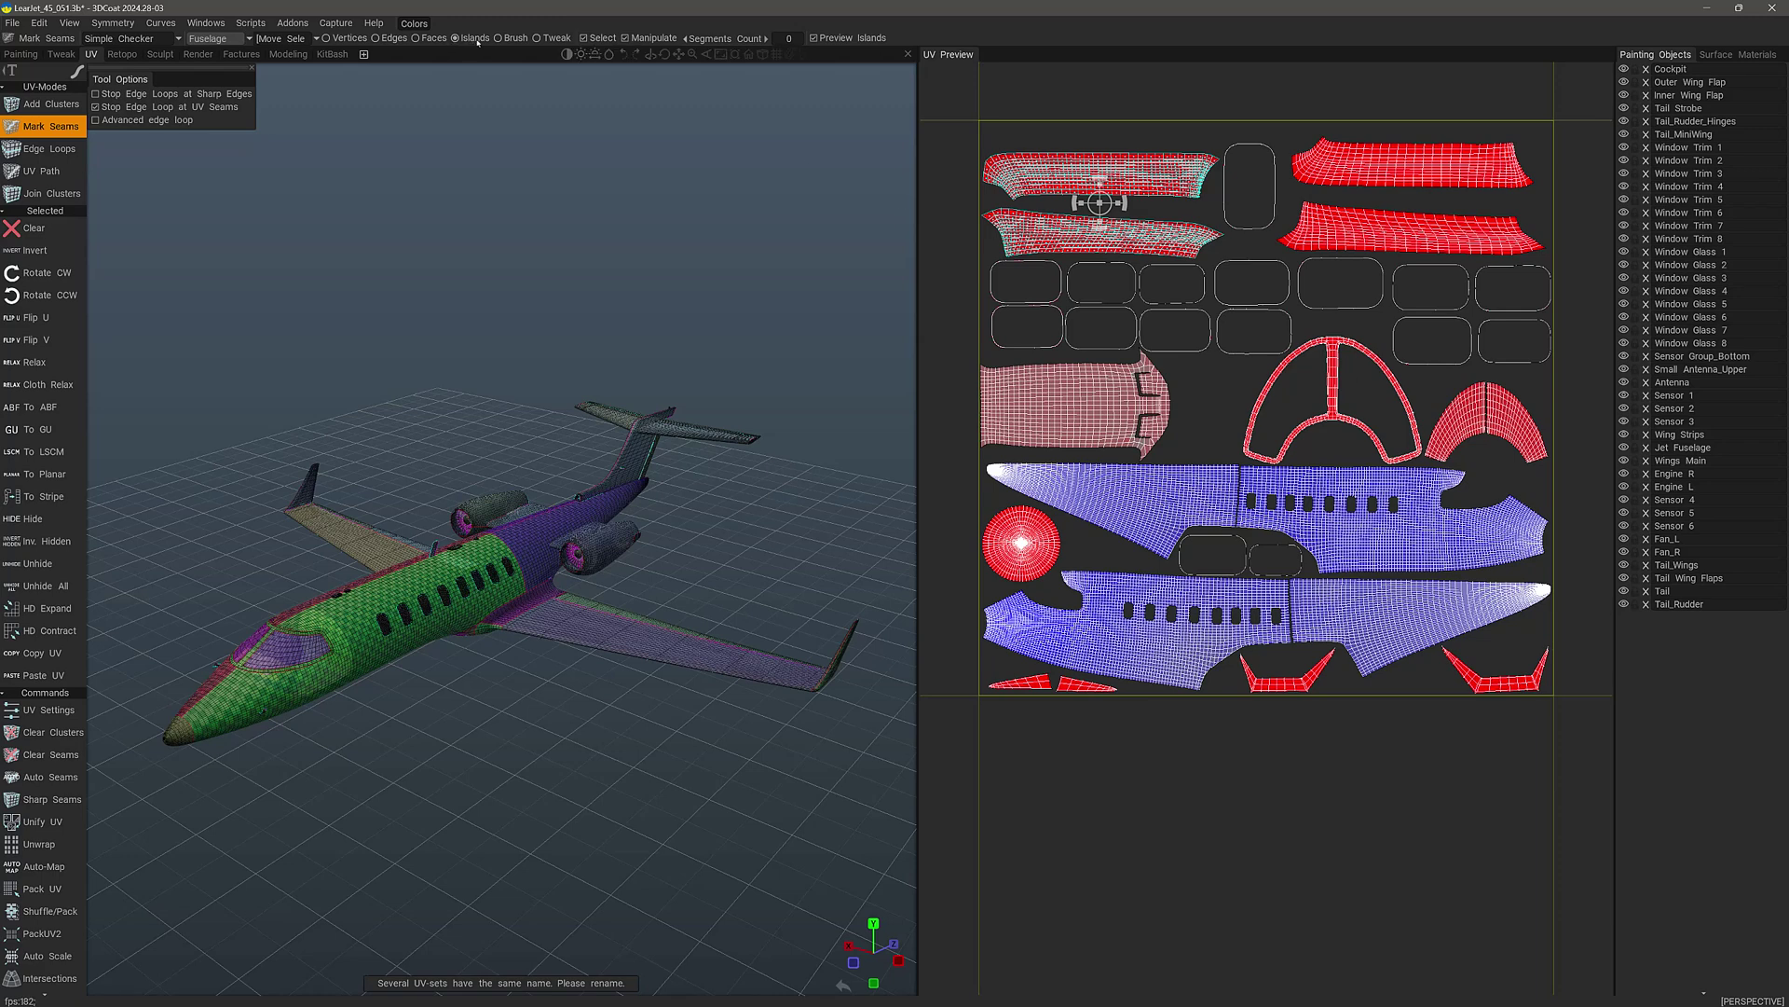
Select the four wing-fairing islands, the belly panel, the cockpit window frame, the arched windshield island and the upper fuselage side as one group.
left_click(1366, 183)
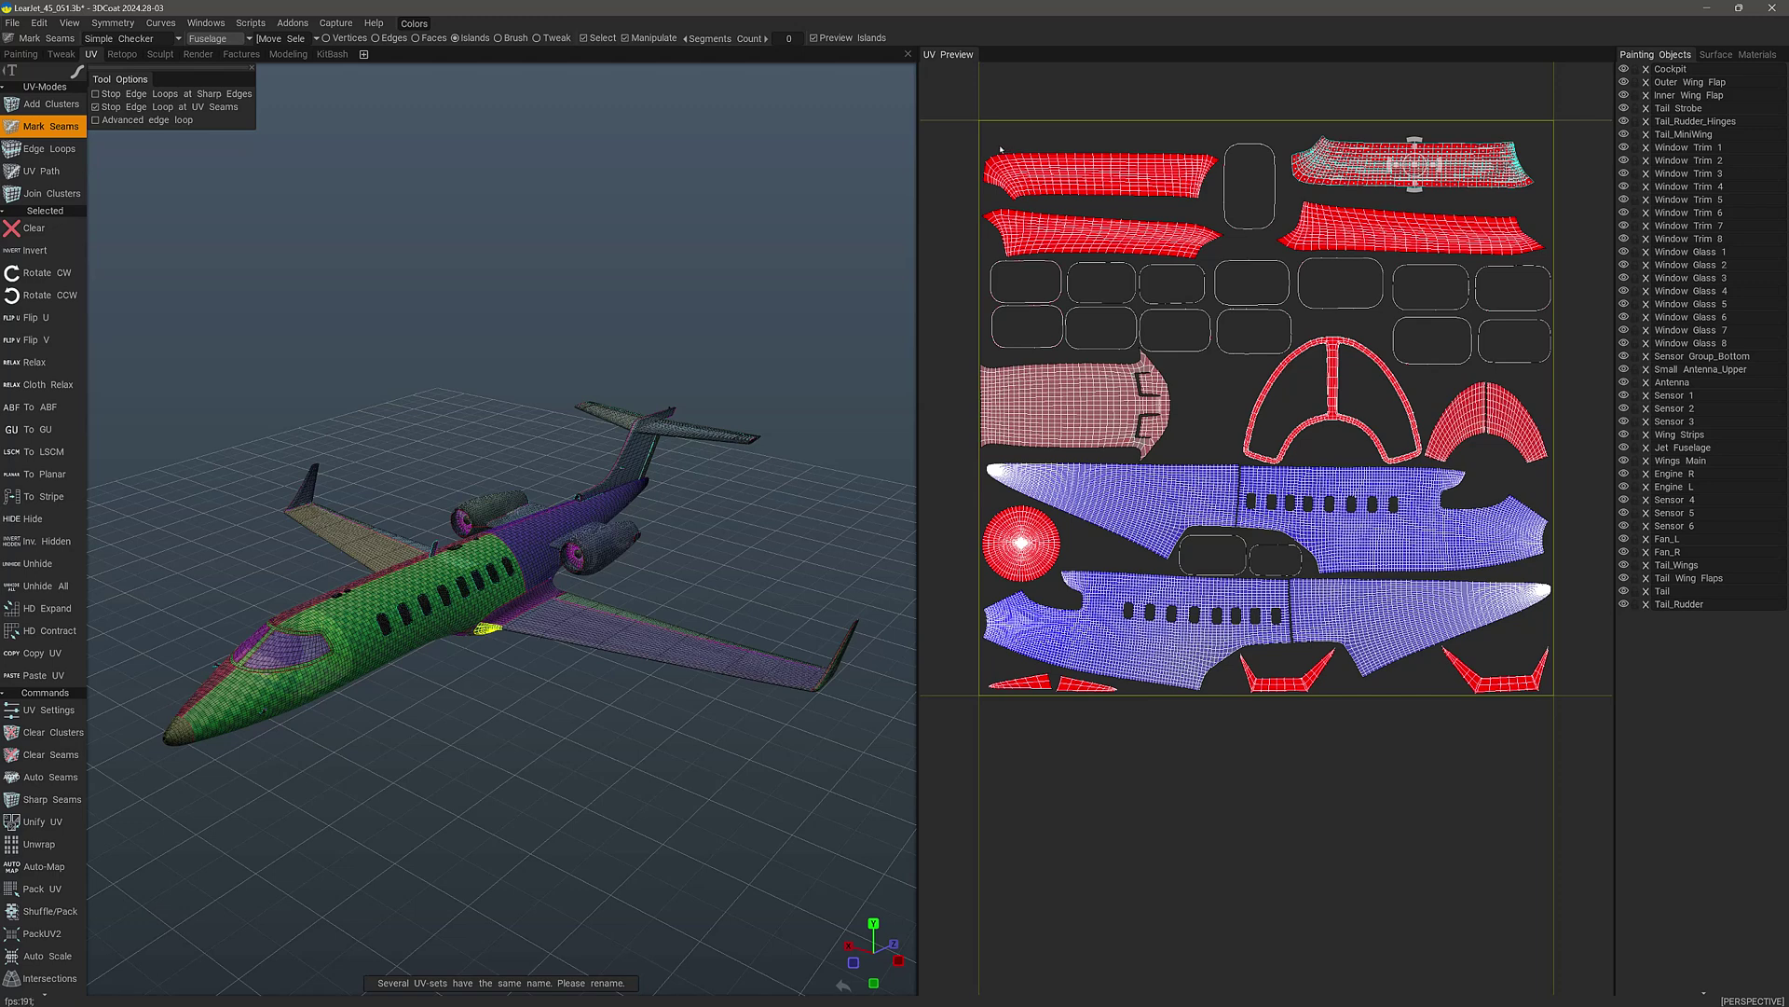
left_click(1068, 184, "shift")
left_click(1087, 231, "shift")
left_click(1370, 240, "shift")
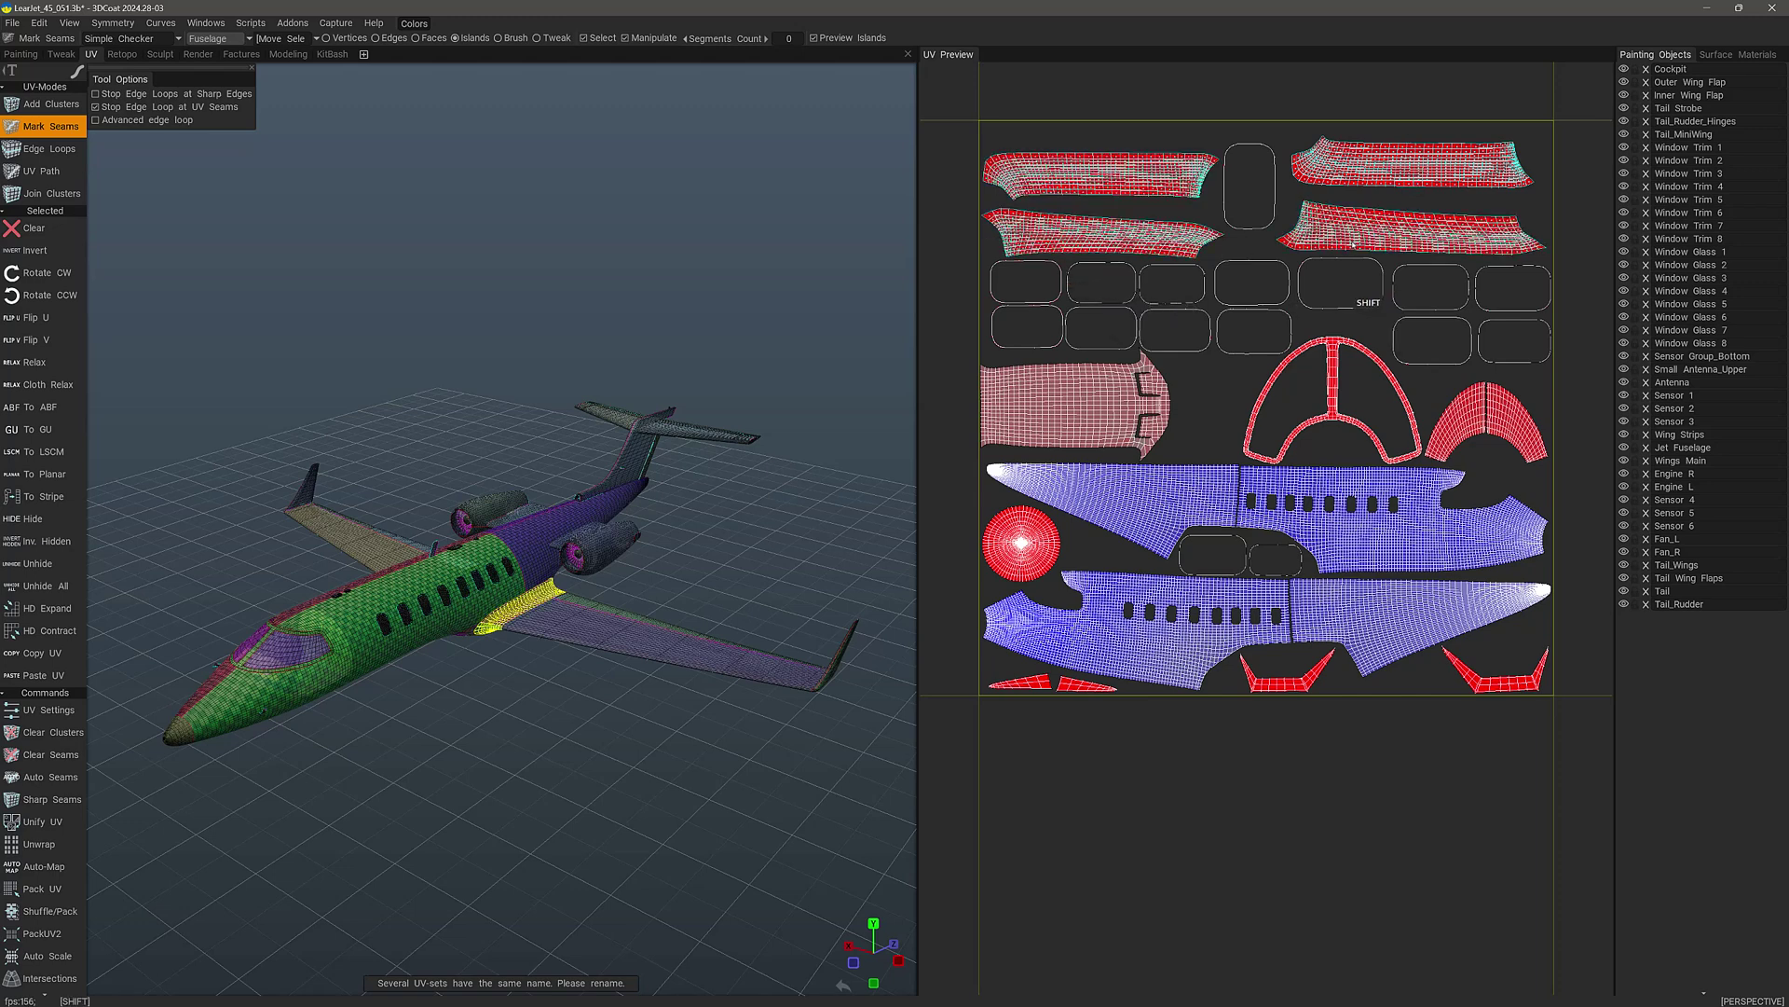
left_click(1148, 410, "shift")
left_click(1264, 404, "shift")
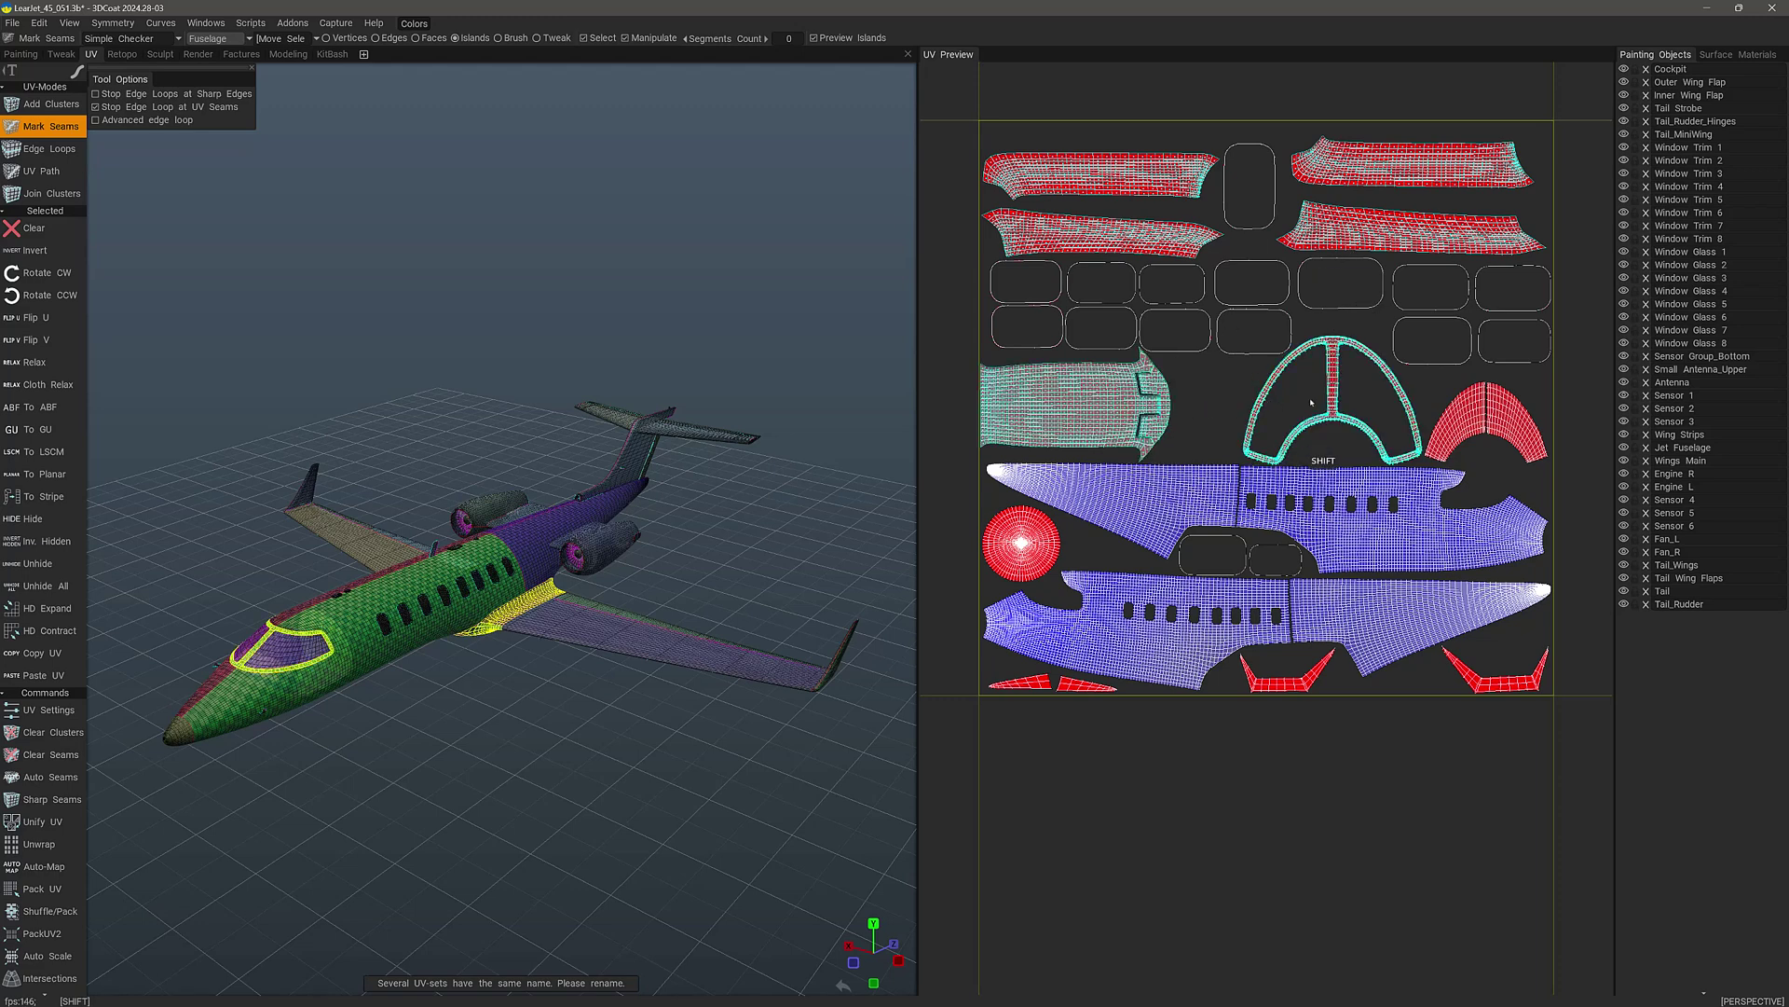
left_click(1468, 423, "shift")
left_click(1503, 425, "shift")
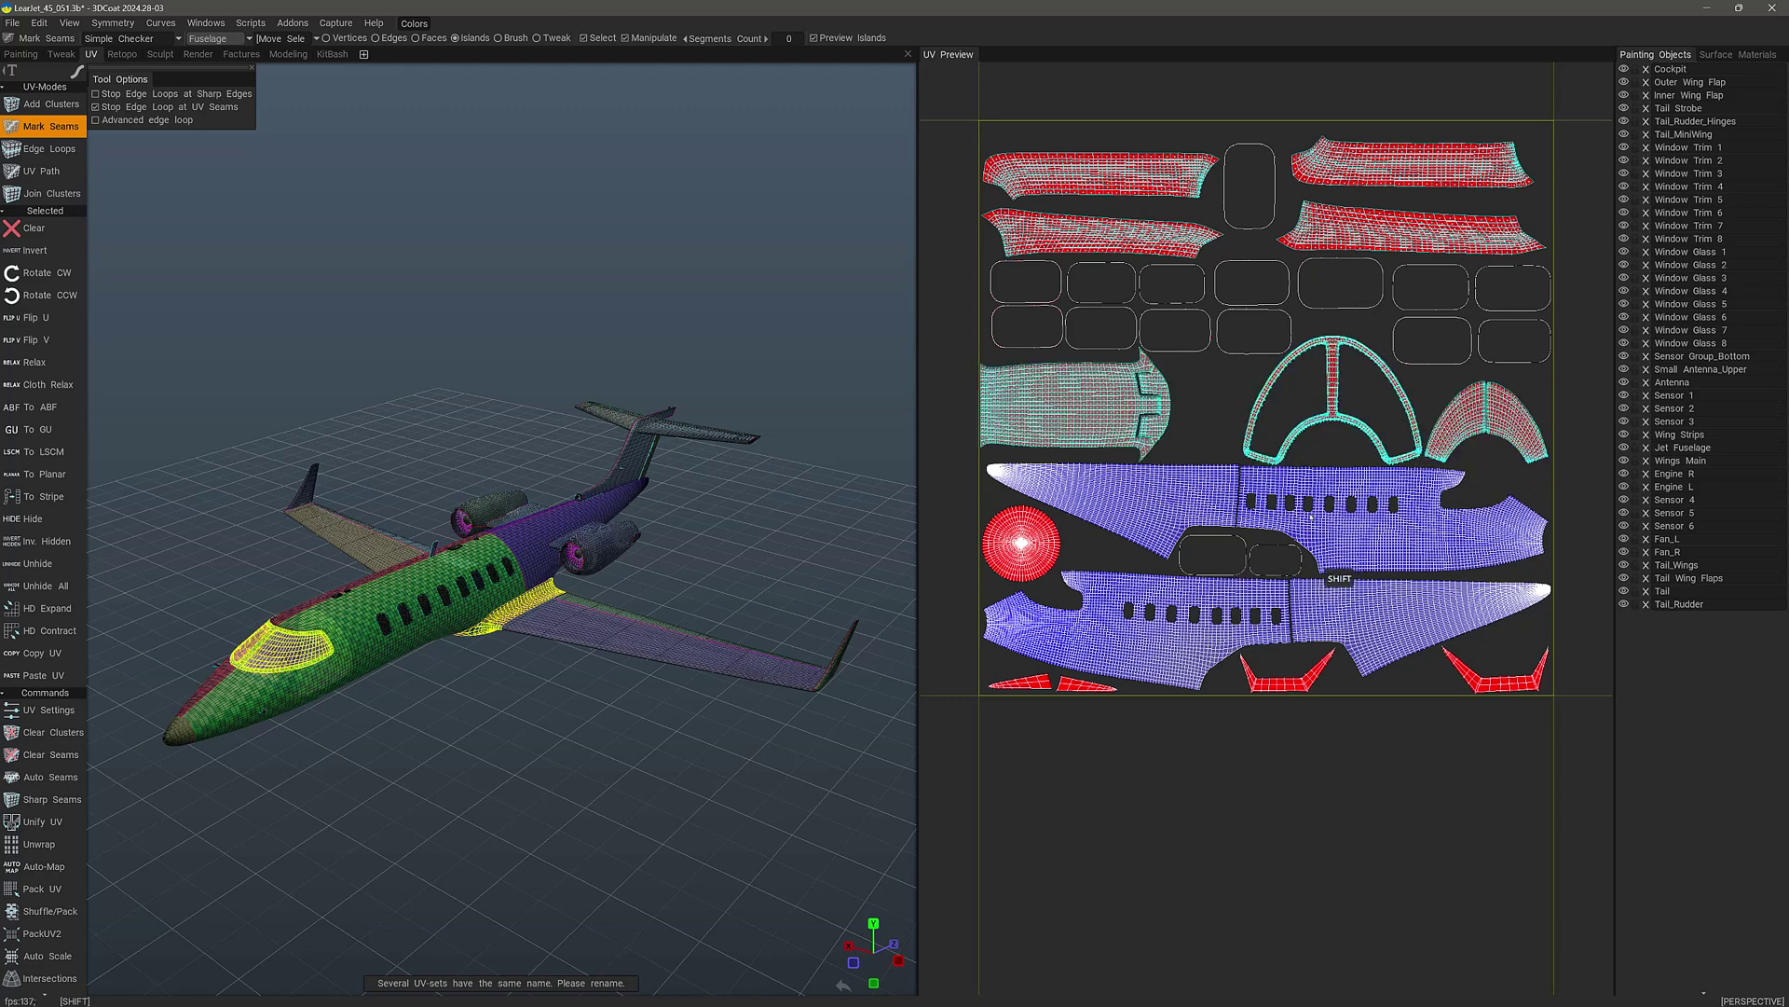
left_click(1203, 517, "shift")
left_click(1333, 512, "shift")
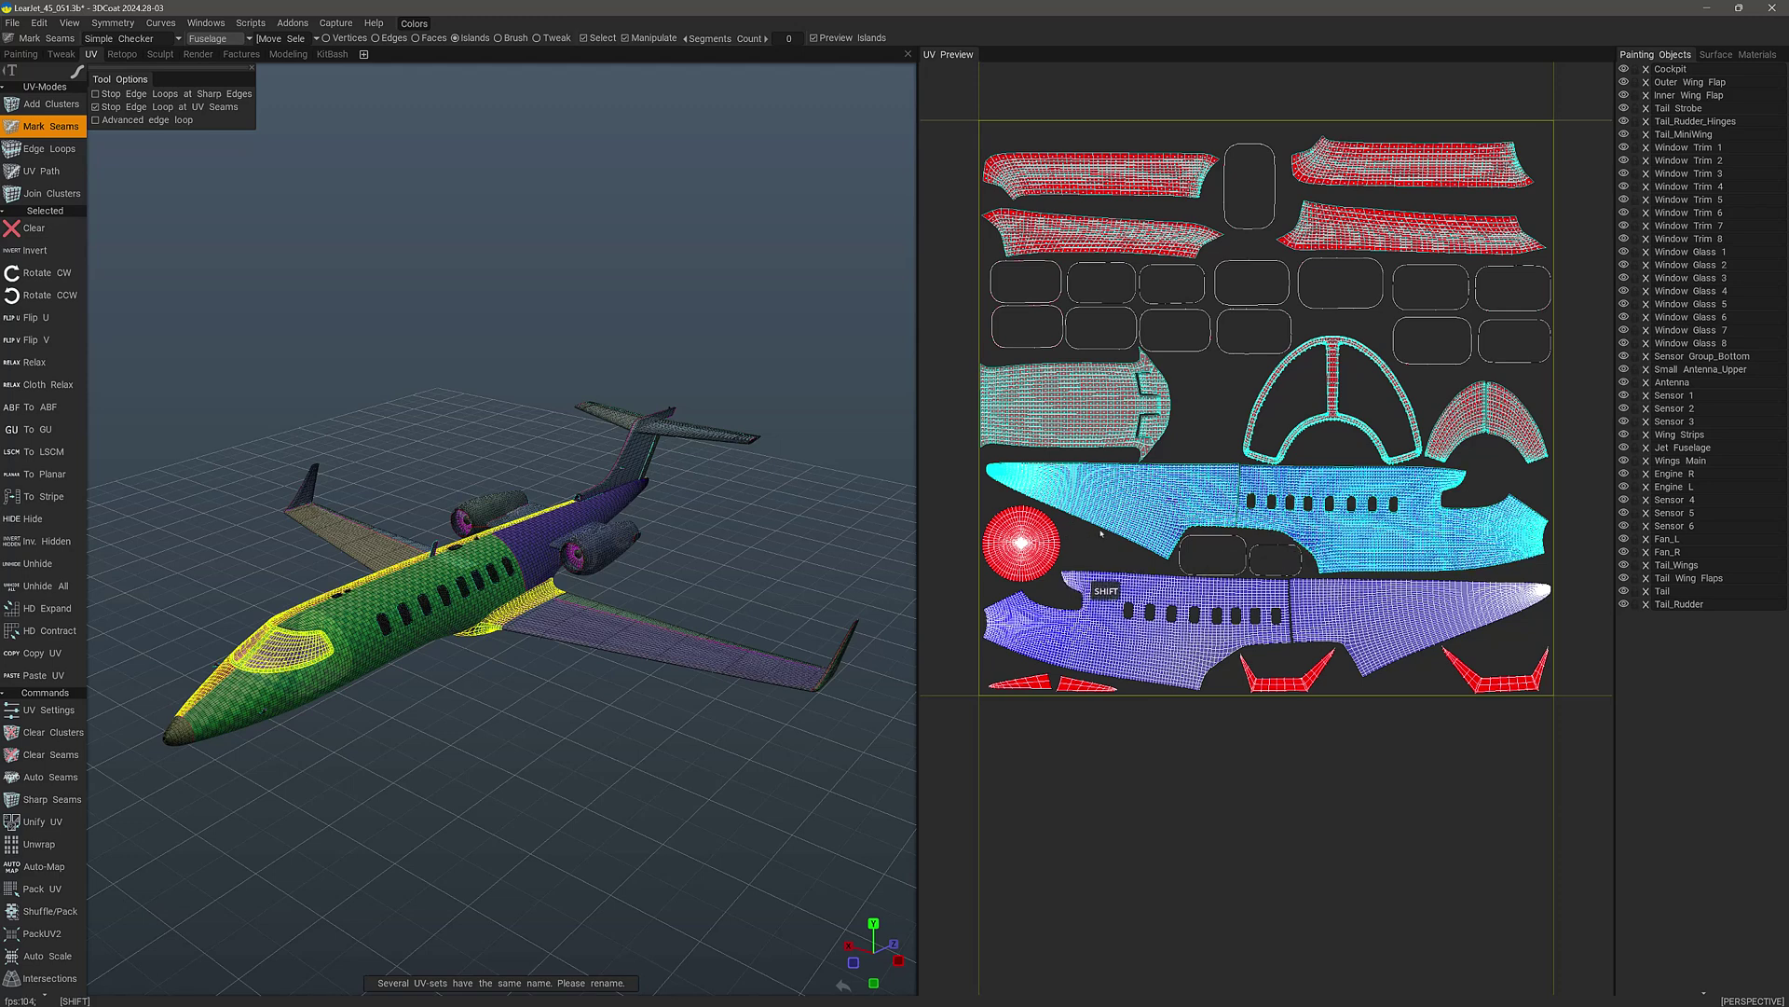
left_click(1272, 438, "shift")
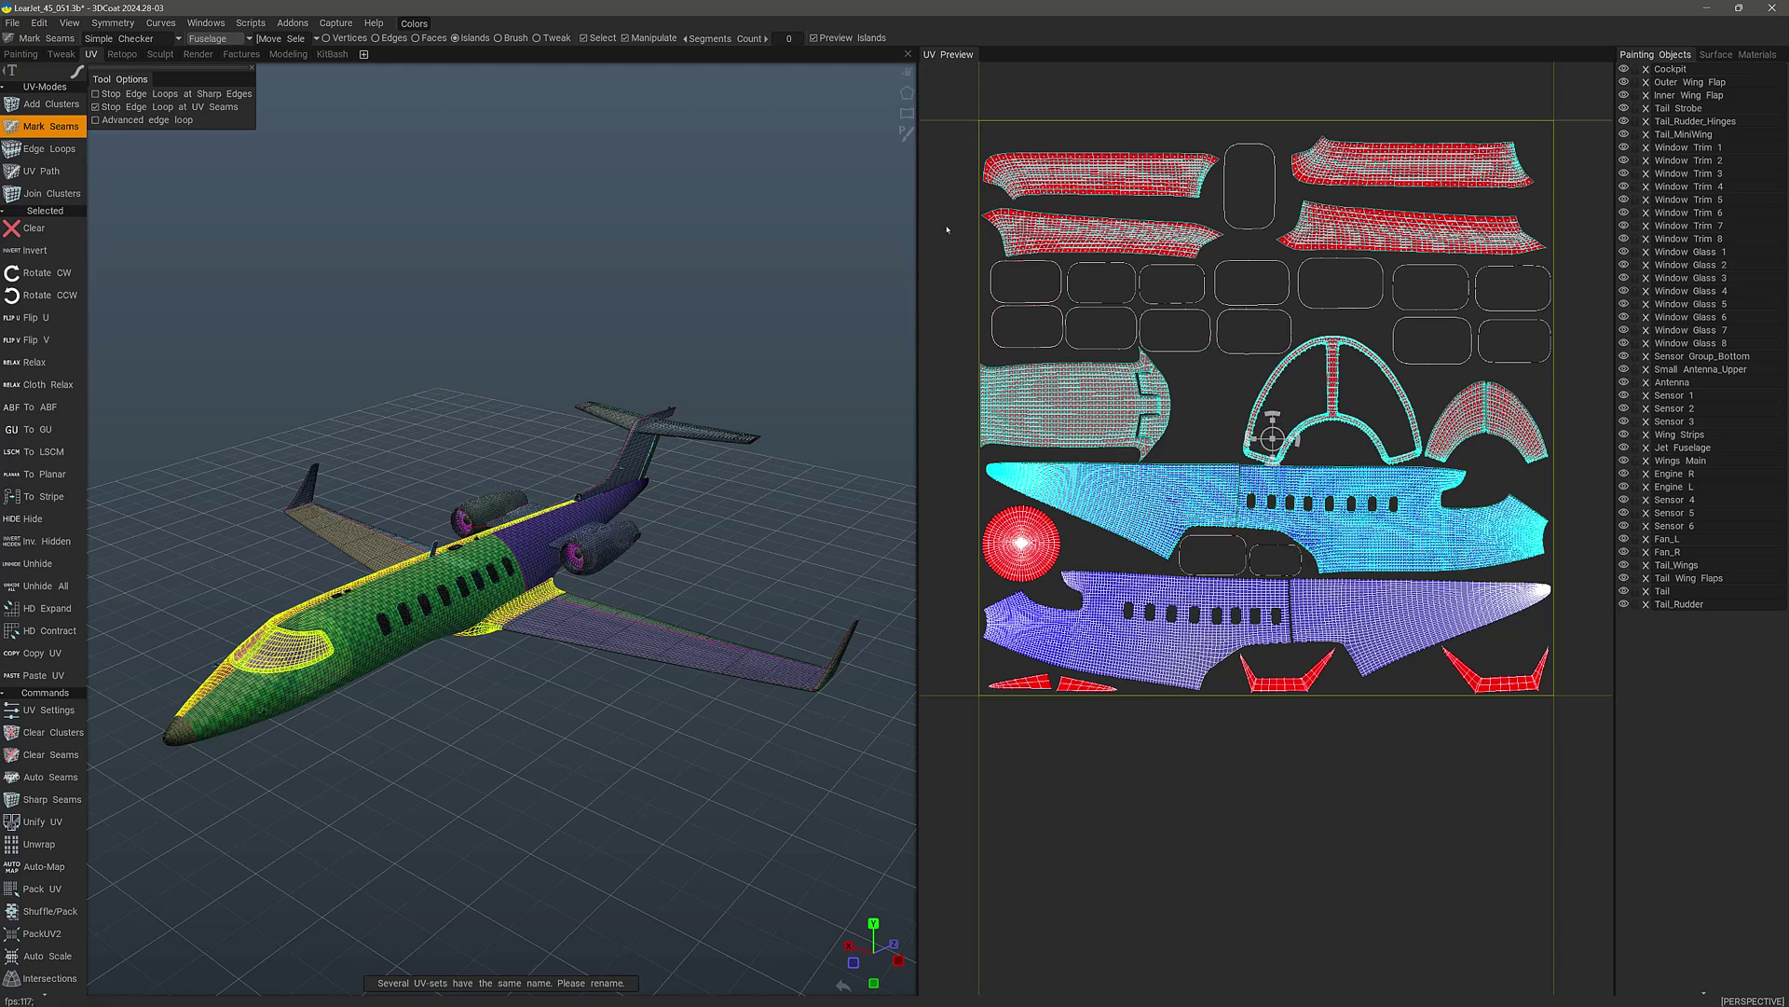
Box-select the window-trim and wing-fairing islands using the rectangle selection shape, and clear the selection.
key("e")
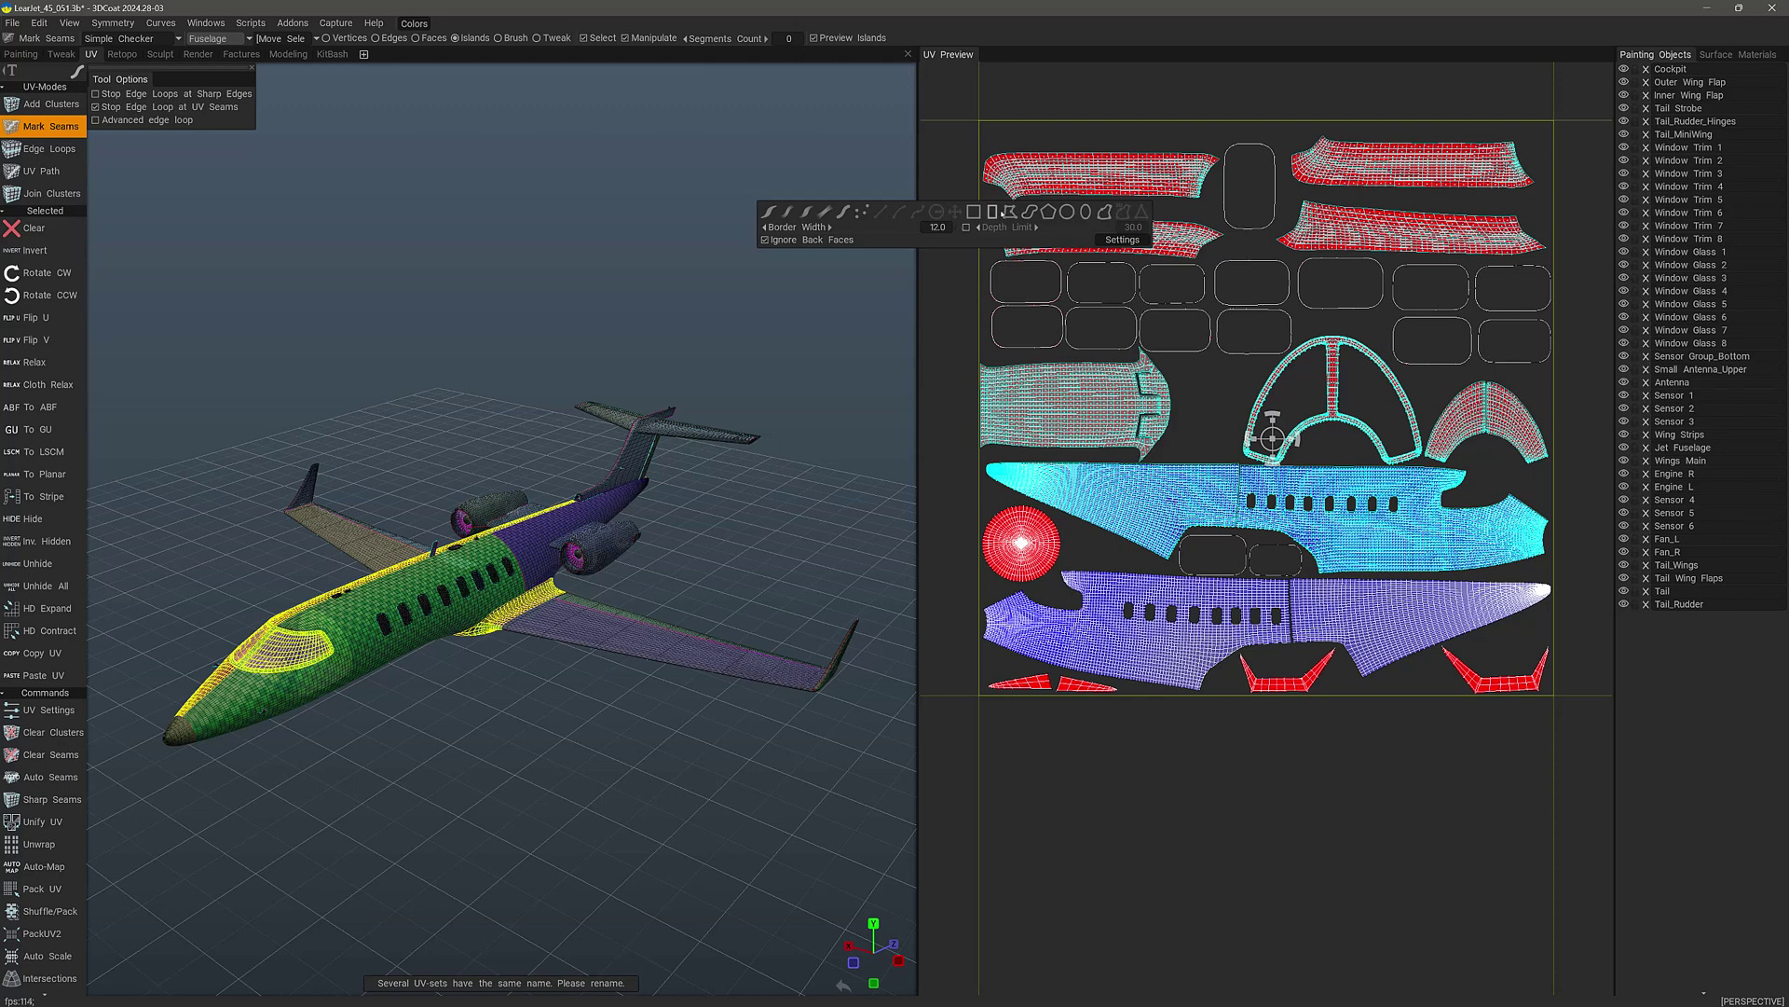
left_click(1010, 211)
left_click_drag(955, 274, 1558, 353)
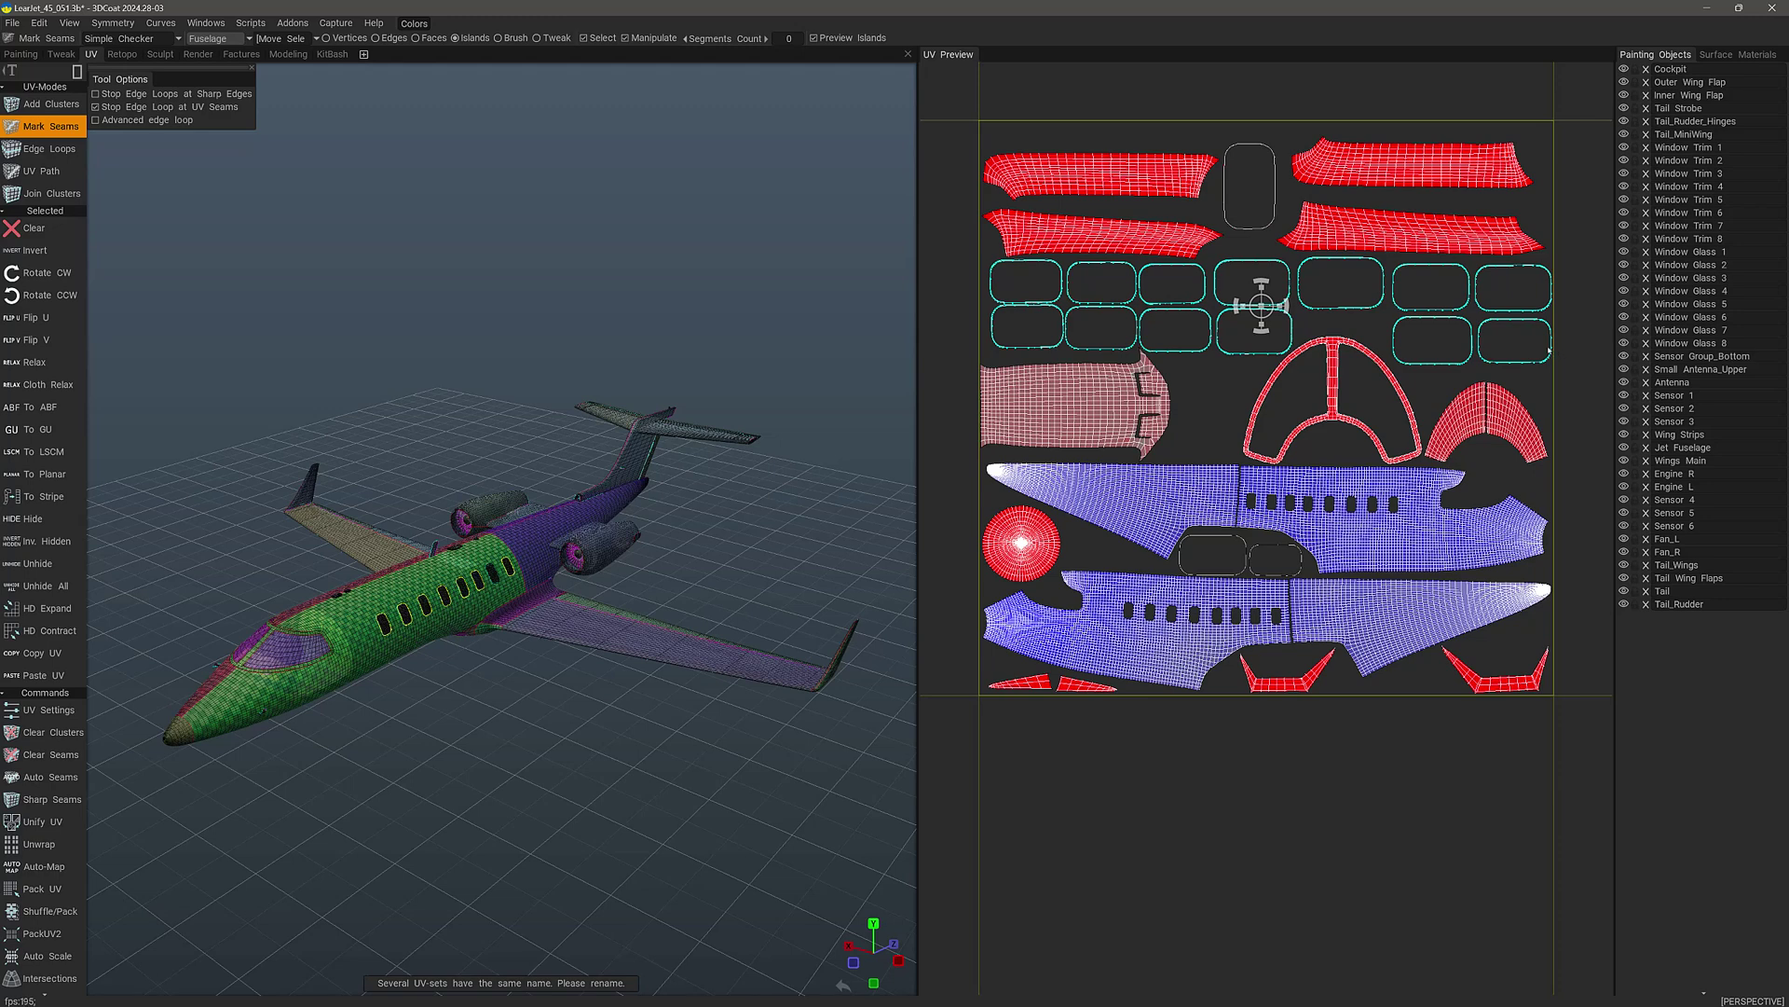
left_click_drag(959, 133, 1549, 320)
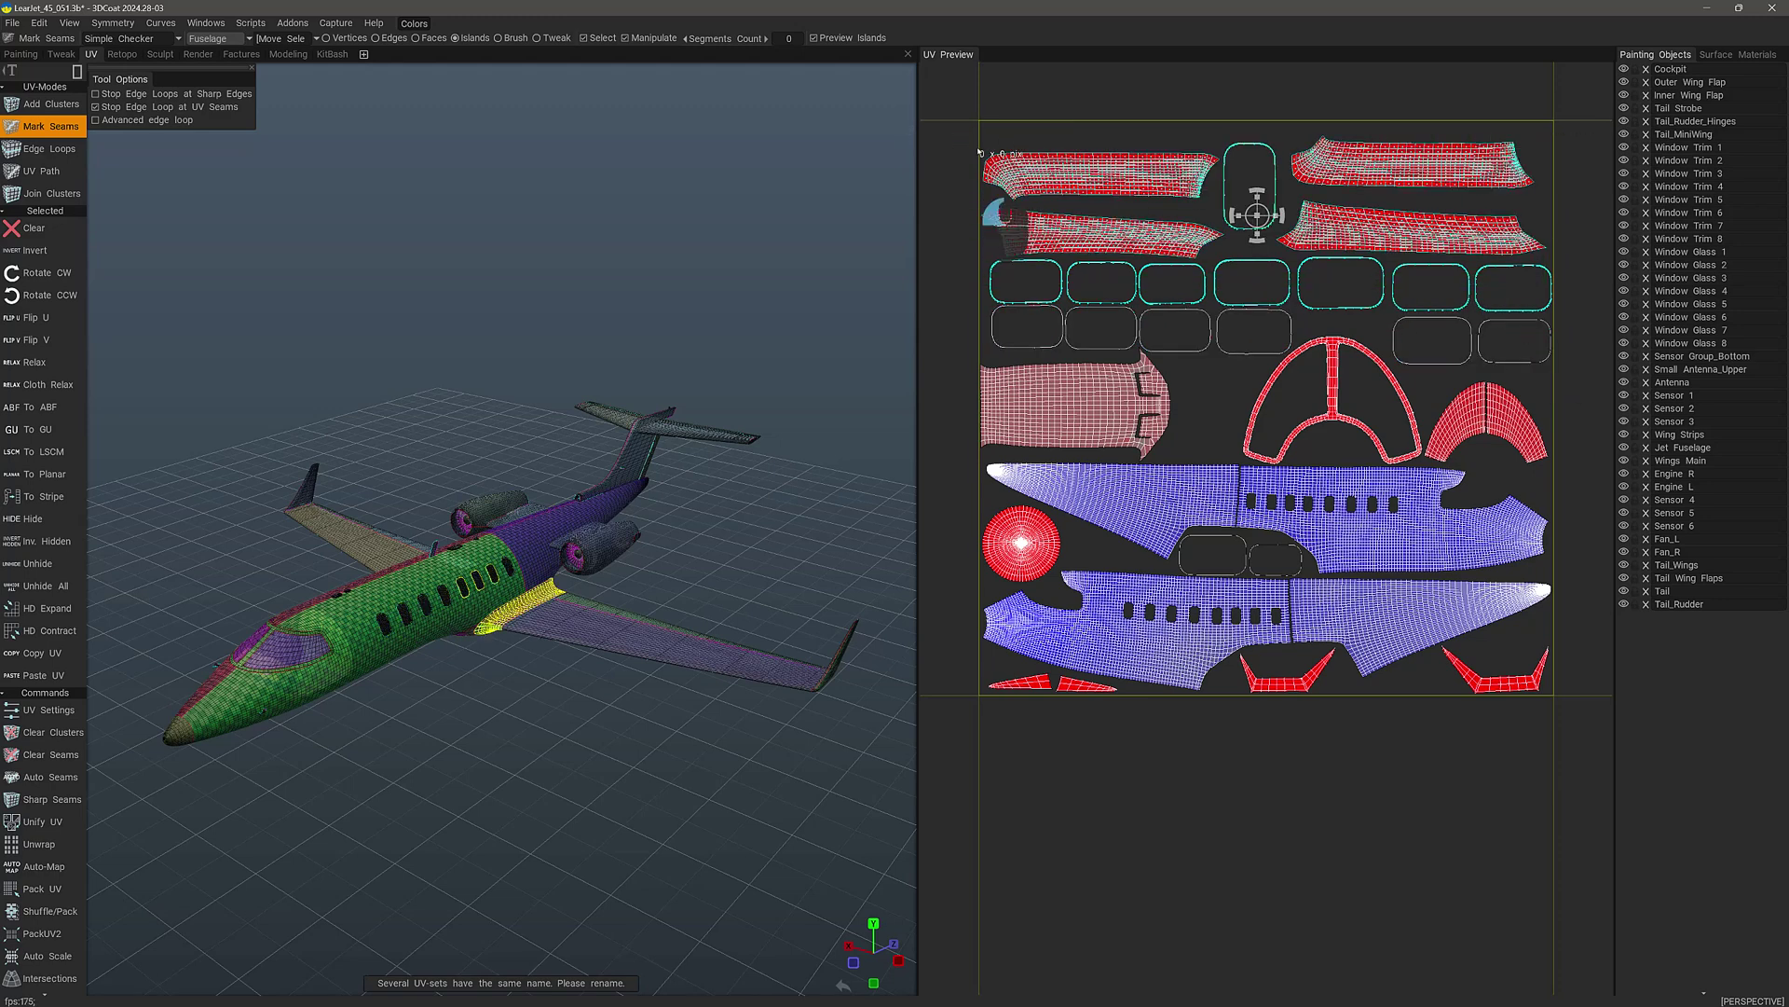
left_click_drag(961, 143, 1584, 350)
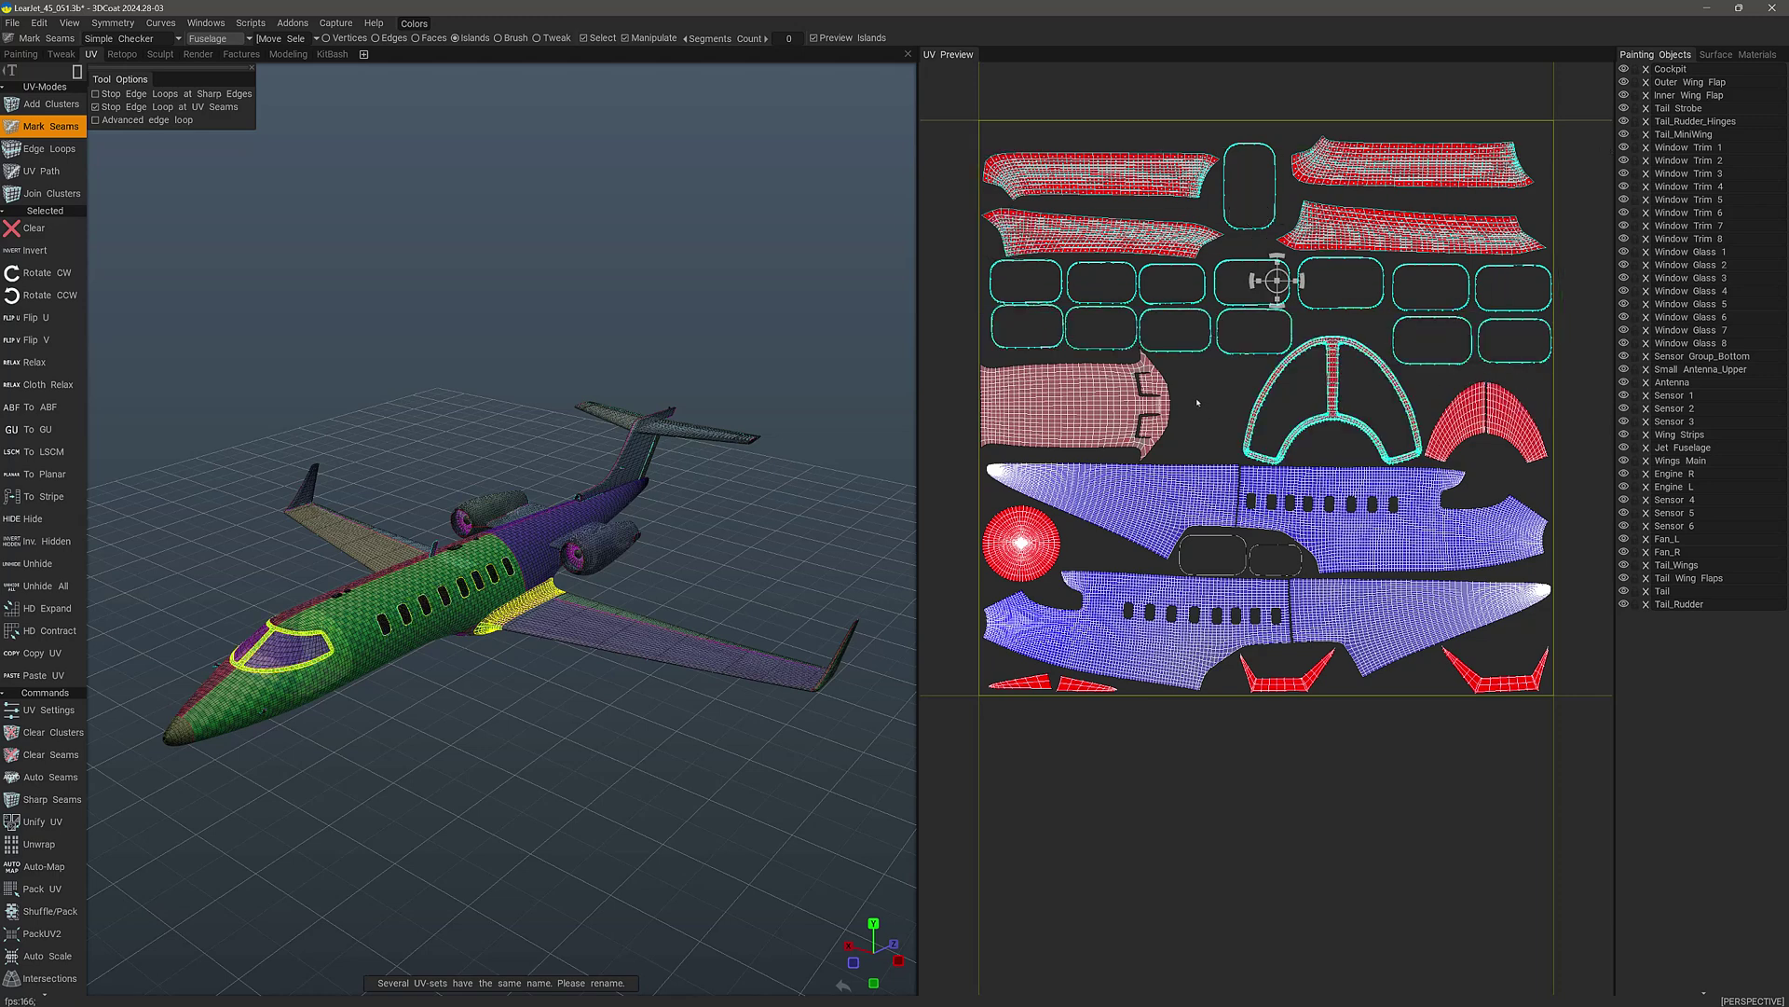
left_click(1218, 416)
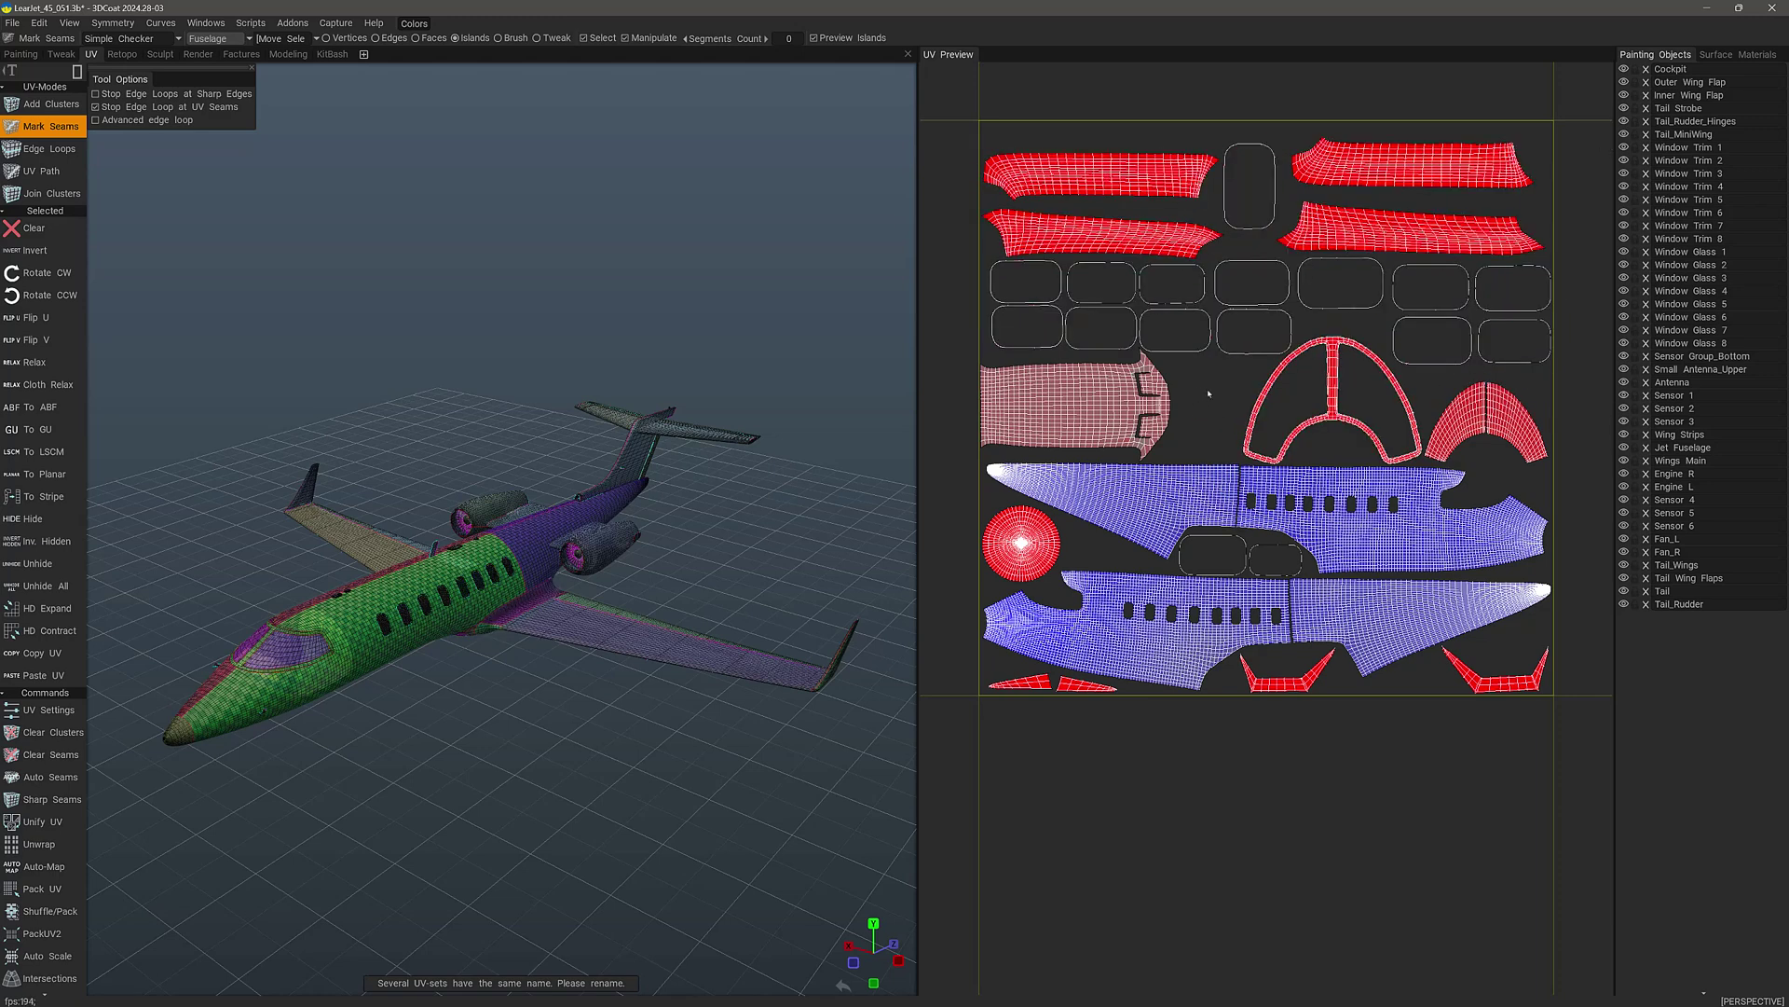
Select the cockpit window frame island and rotate it clockwise.
left_click_drag(1023, 142, 1564, 319)
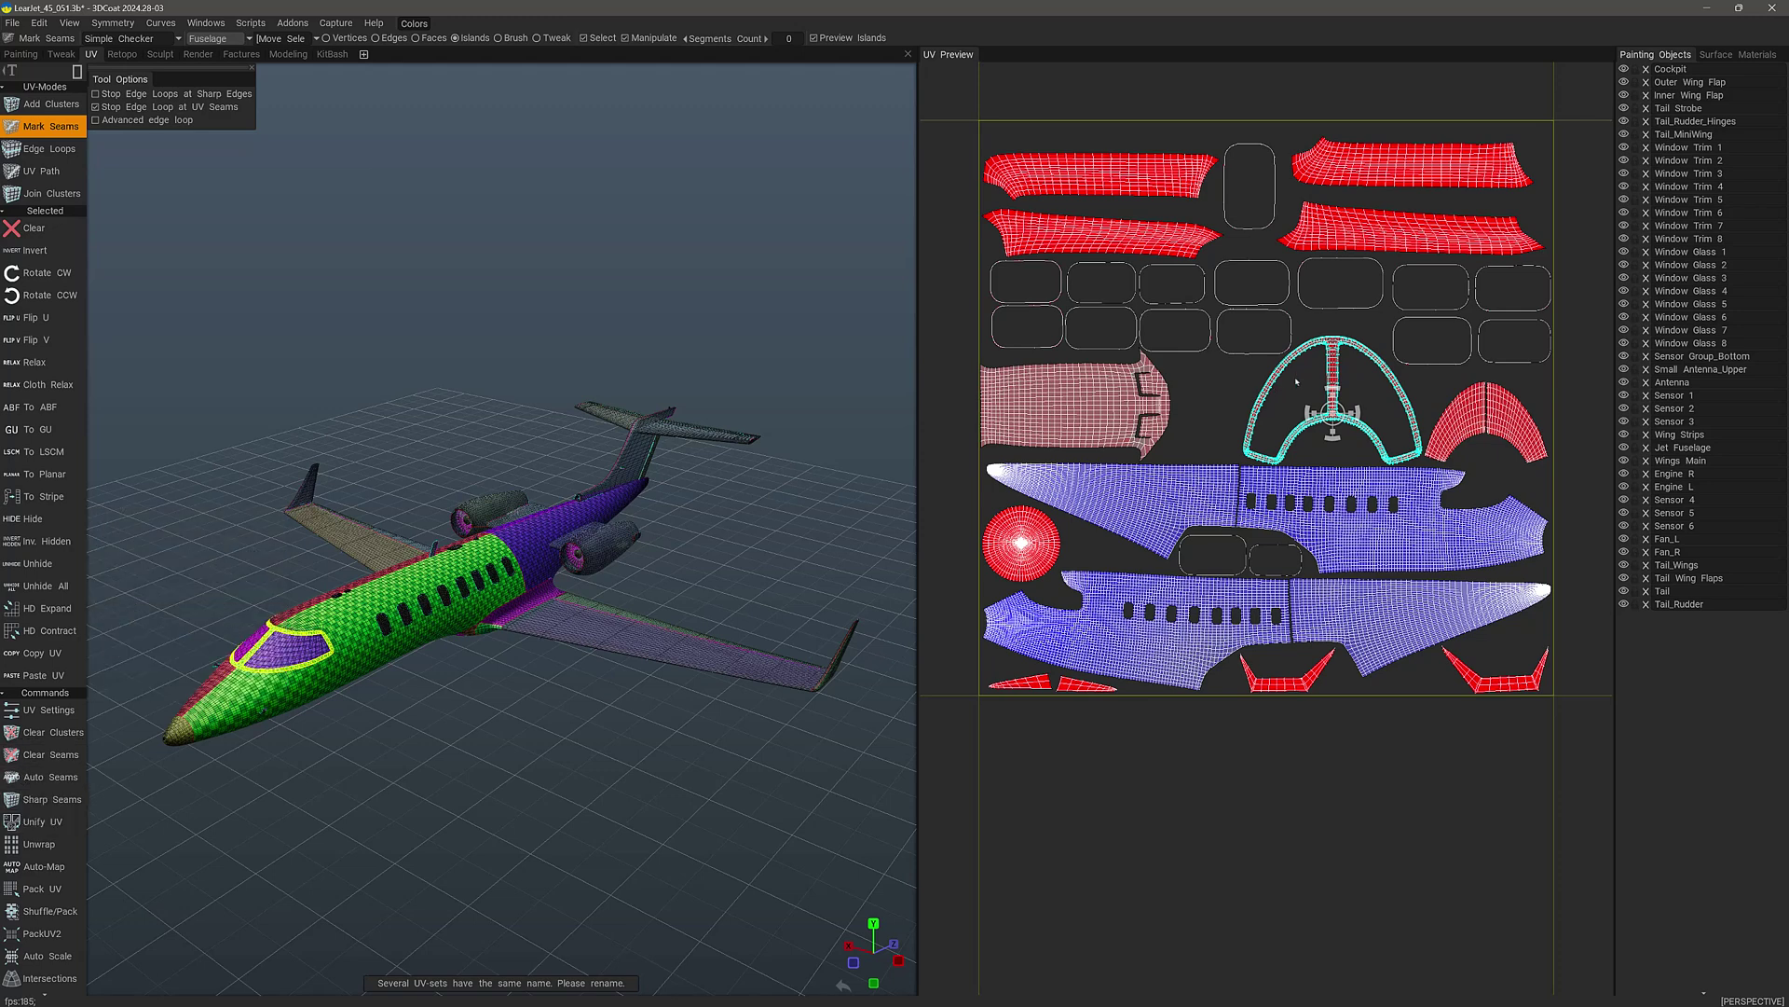
key("space")
mouse_move(928, 321)
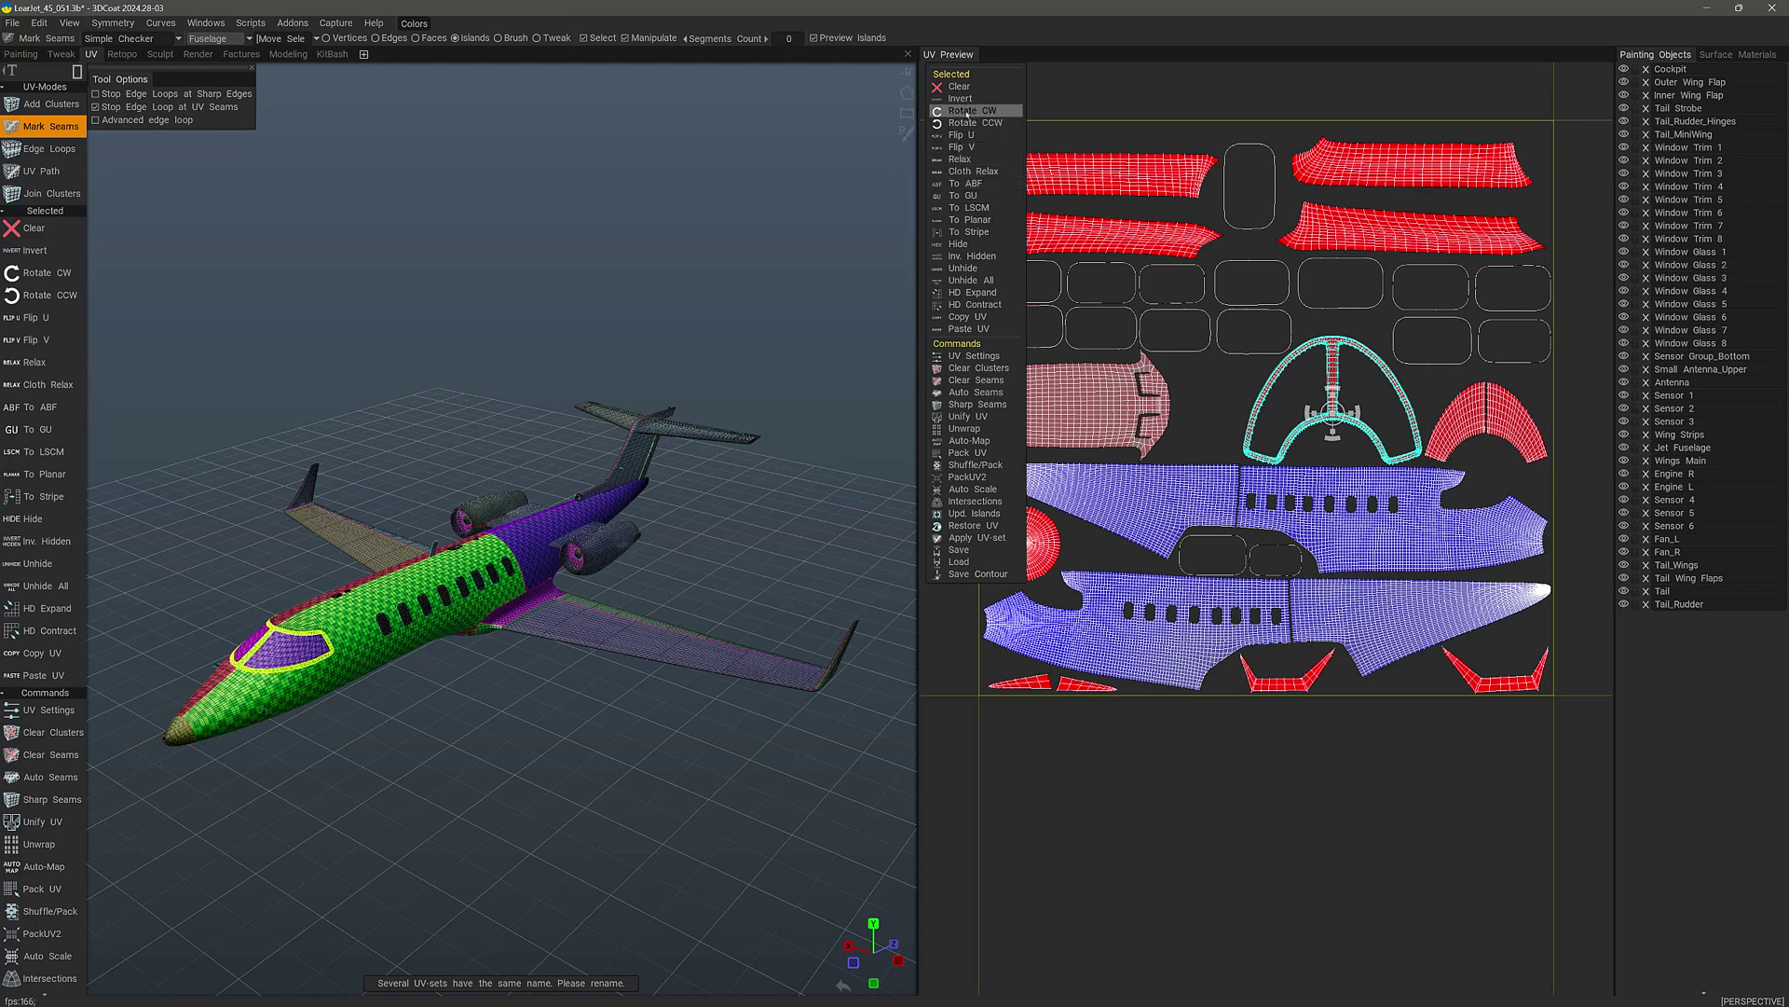
left_click(966, 111)
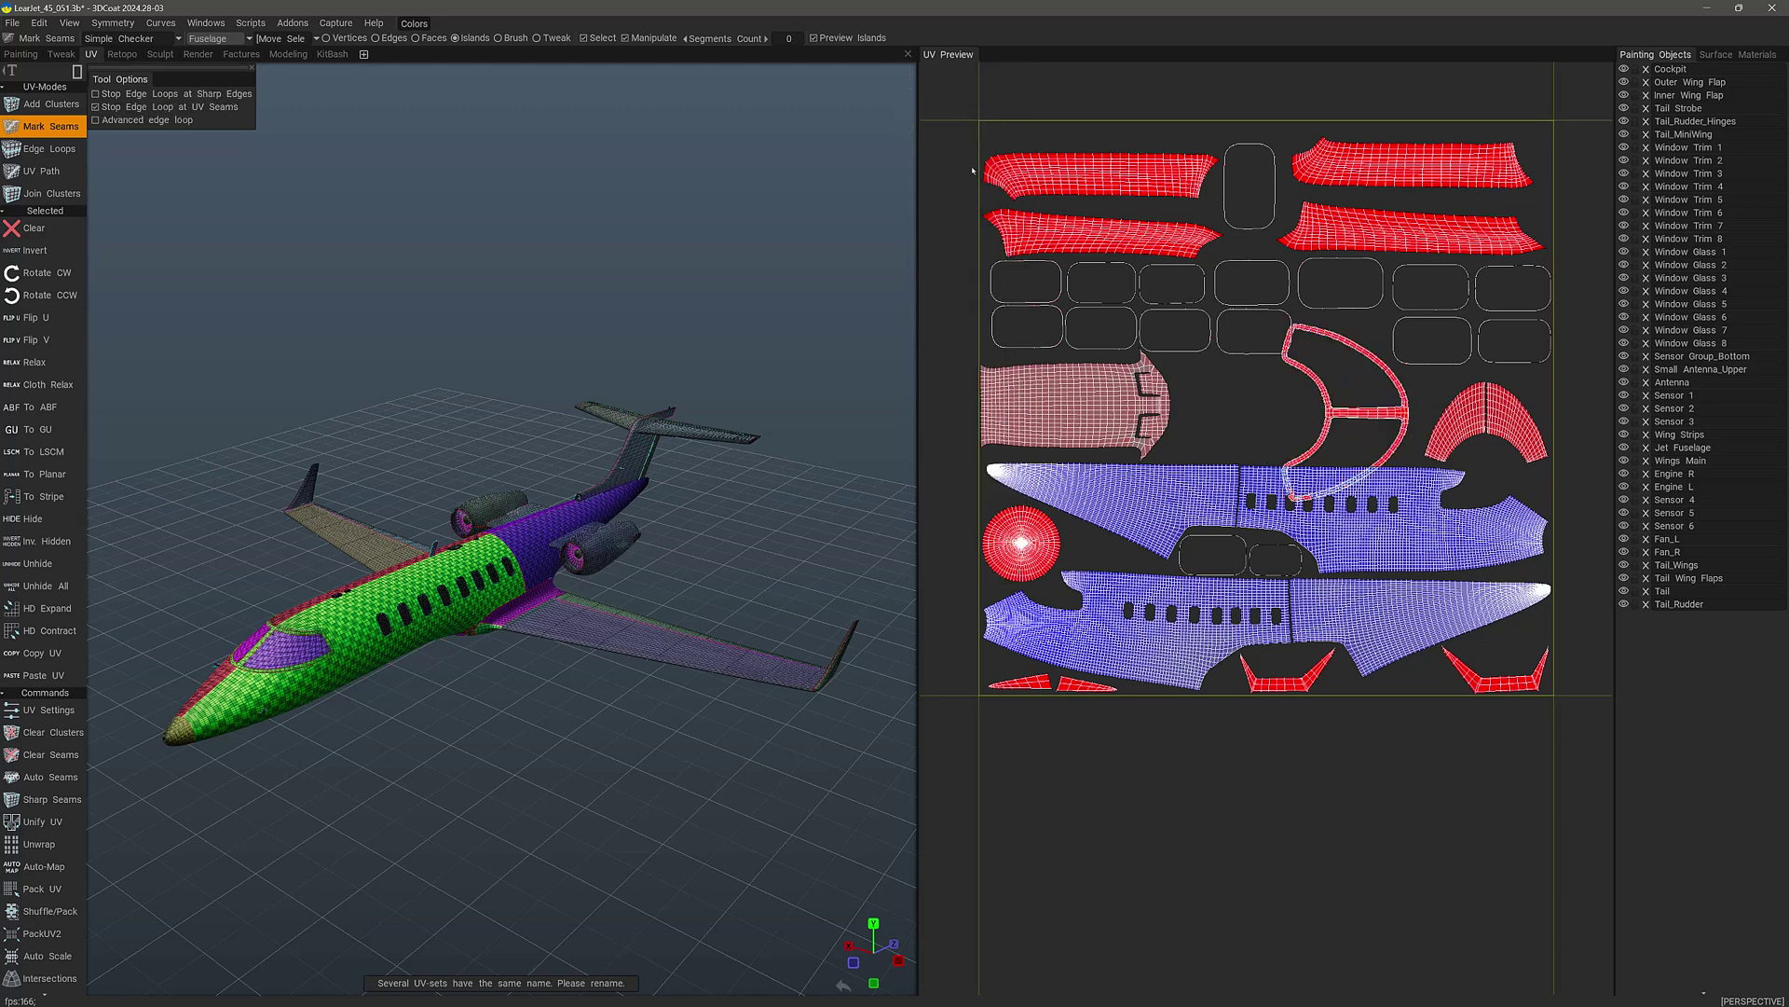
Reselect the rotated cockpit window frame island, and move and scale it down slightly within the UV layout.
left_click(1332, 412)
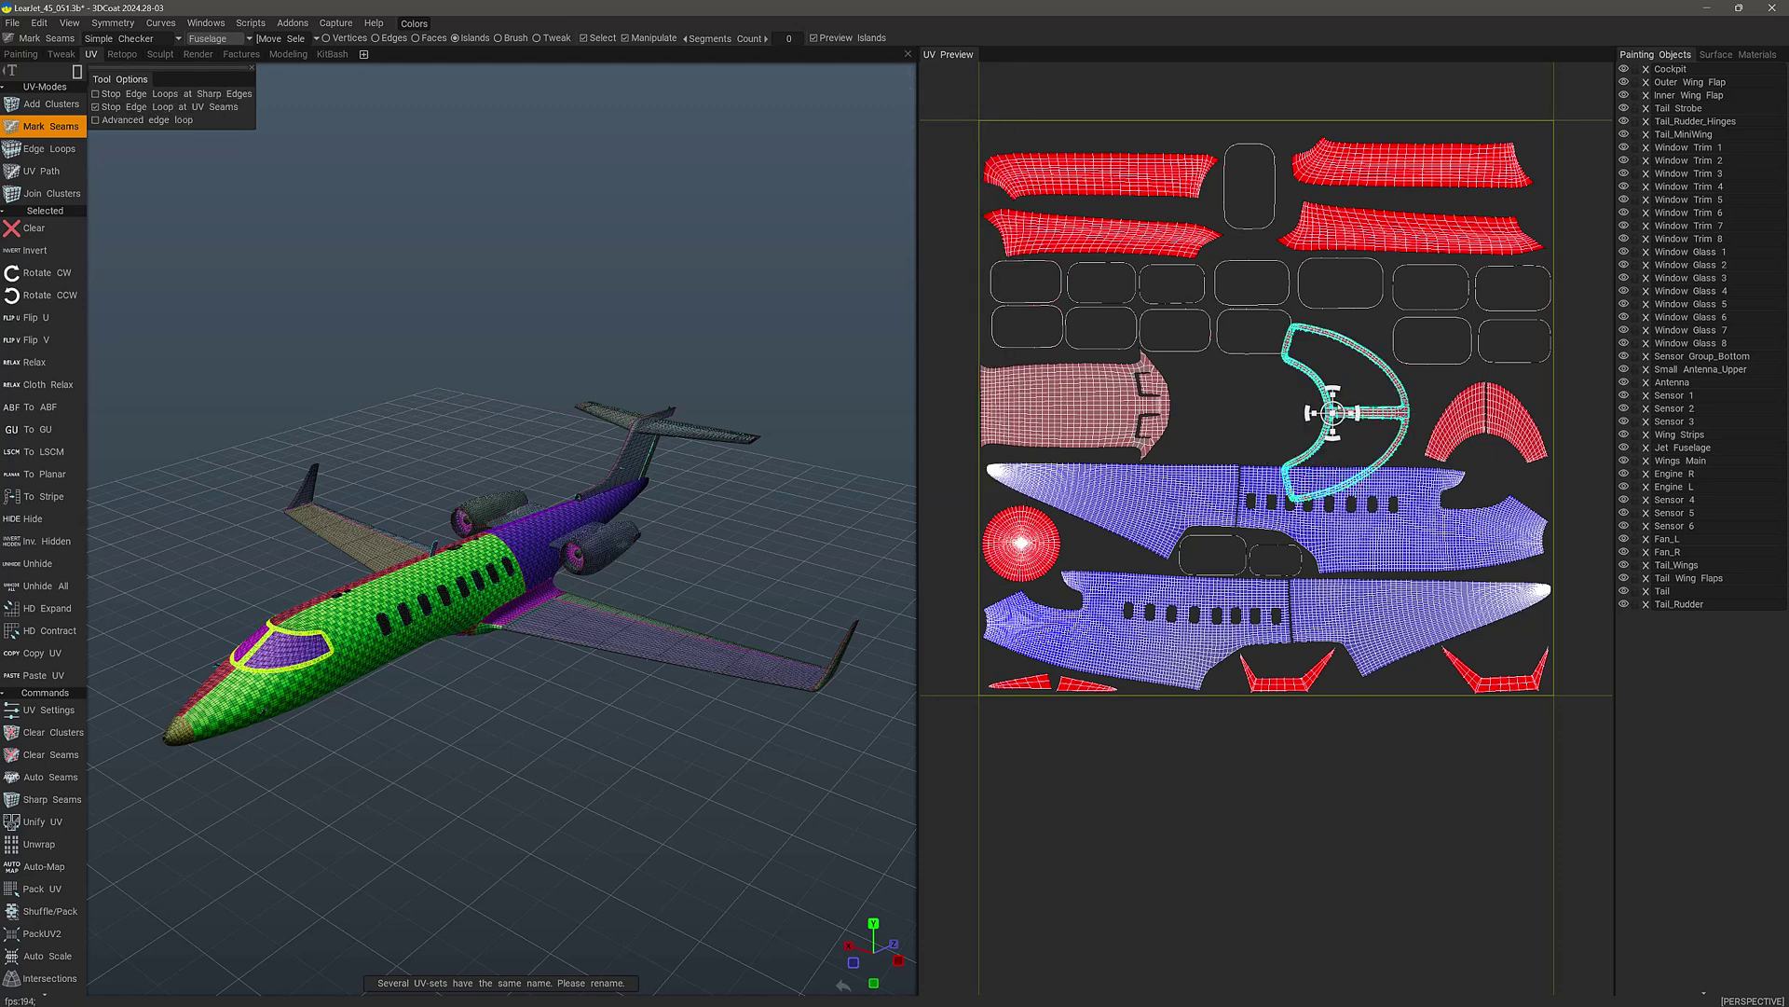
left_click_drag(1337, 409, 1346, 401)
left_click_drag(1367, 461, 1347, 391)
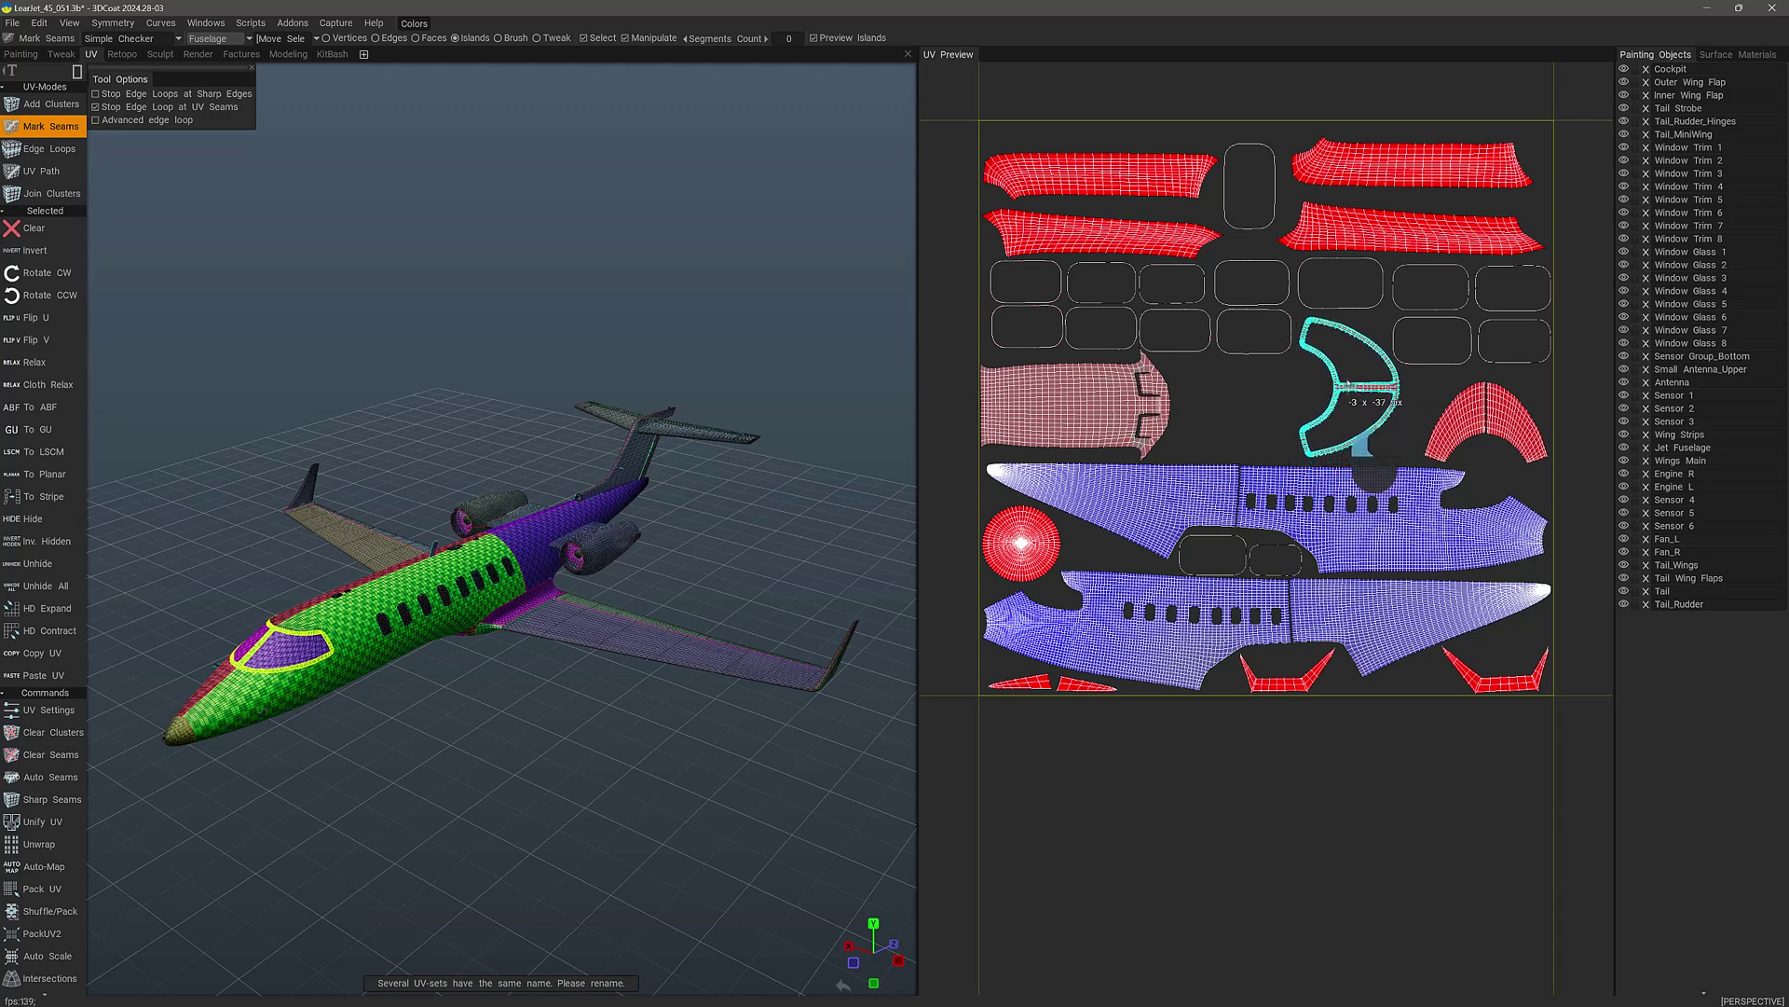
left_click_drag(1347, 384, 1341, 383)
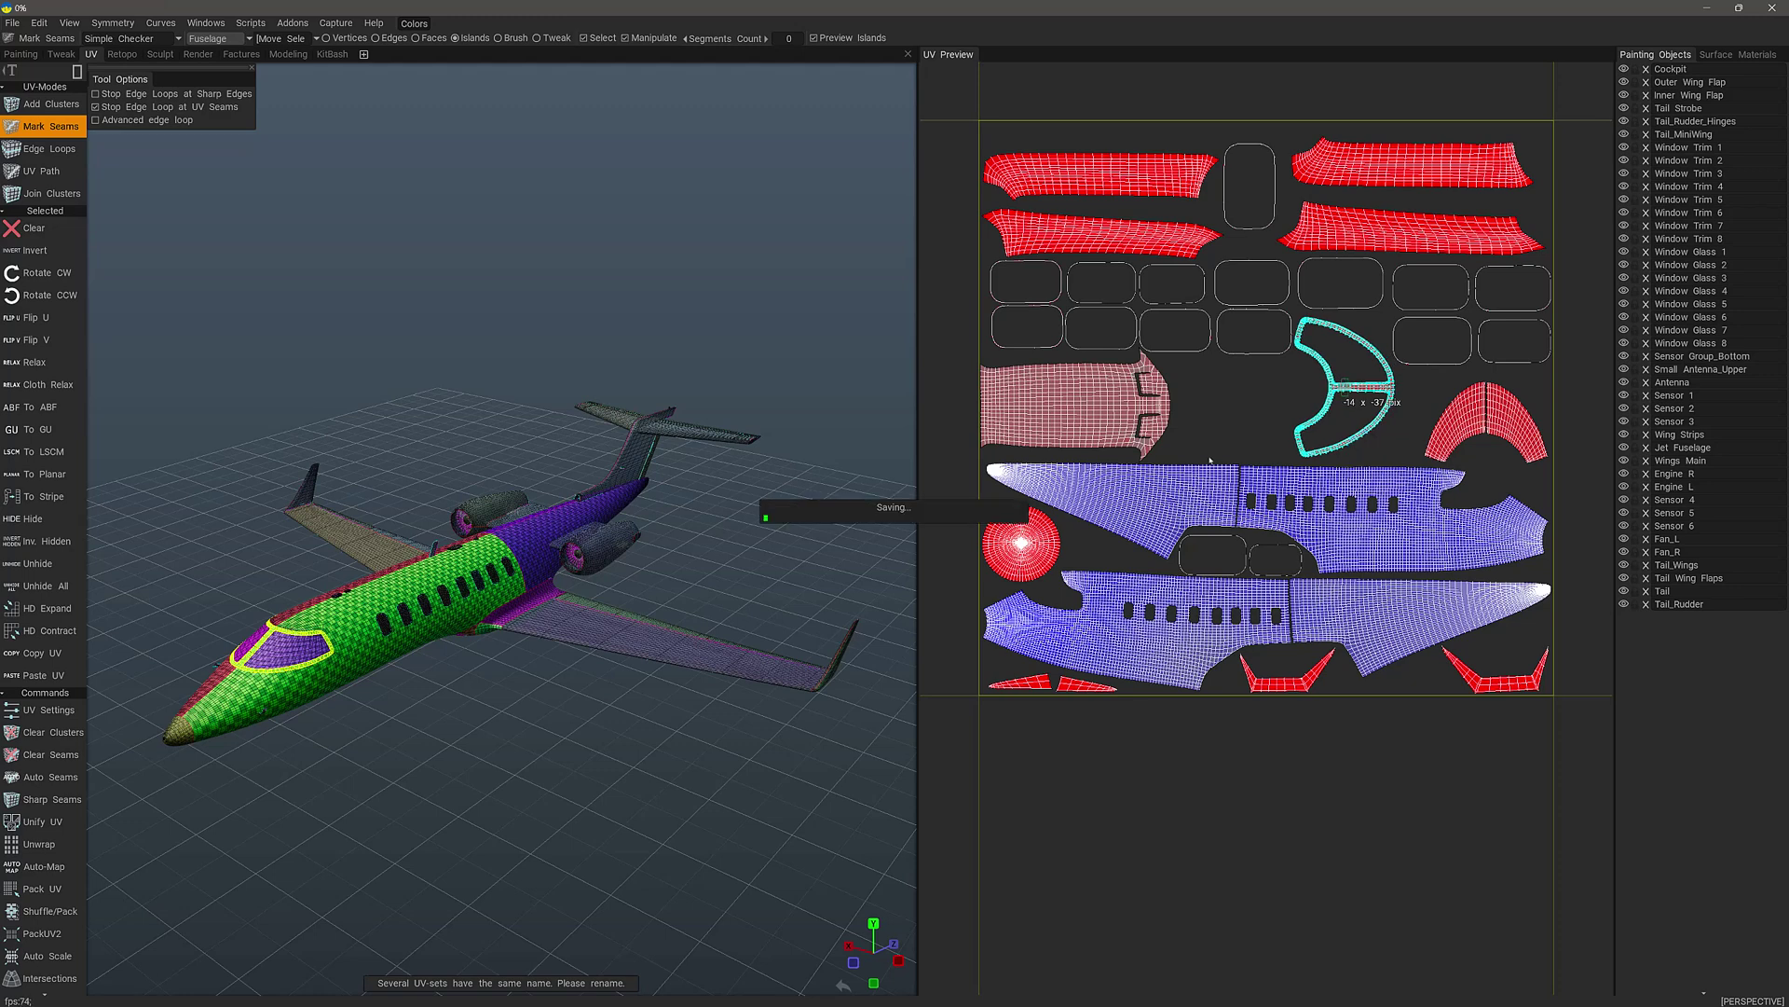
Undo the transforms and rotation of the cockpit window frame island and deselect it.
key("ctrl+z")
key("ctrl+z")
key("ctrl+z")
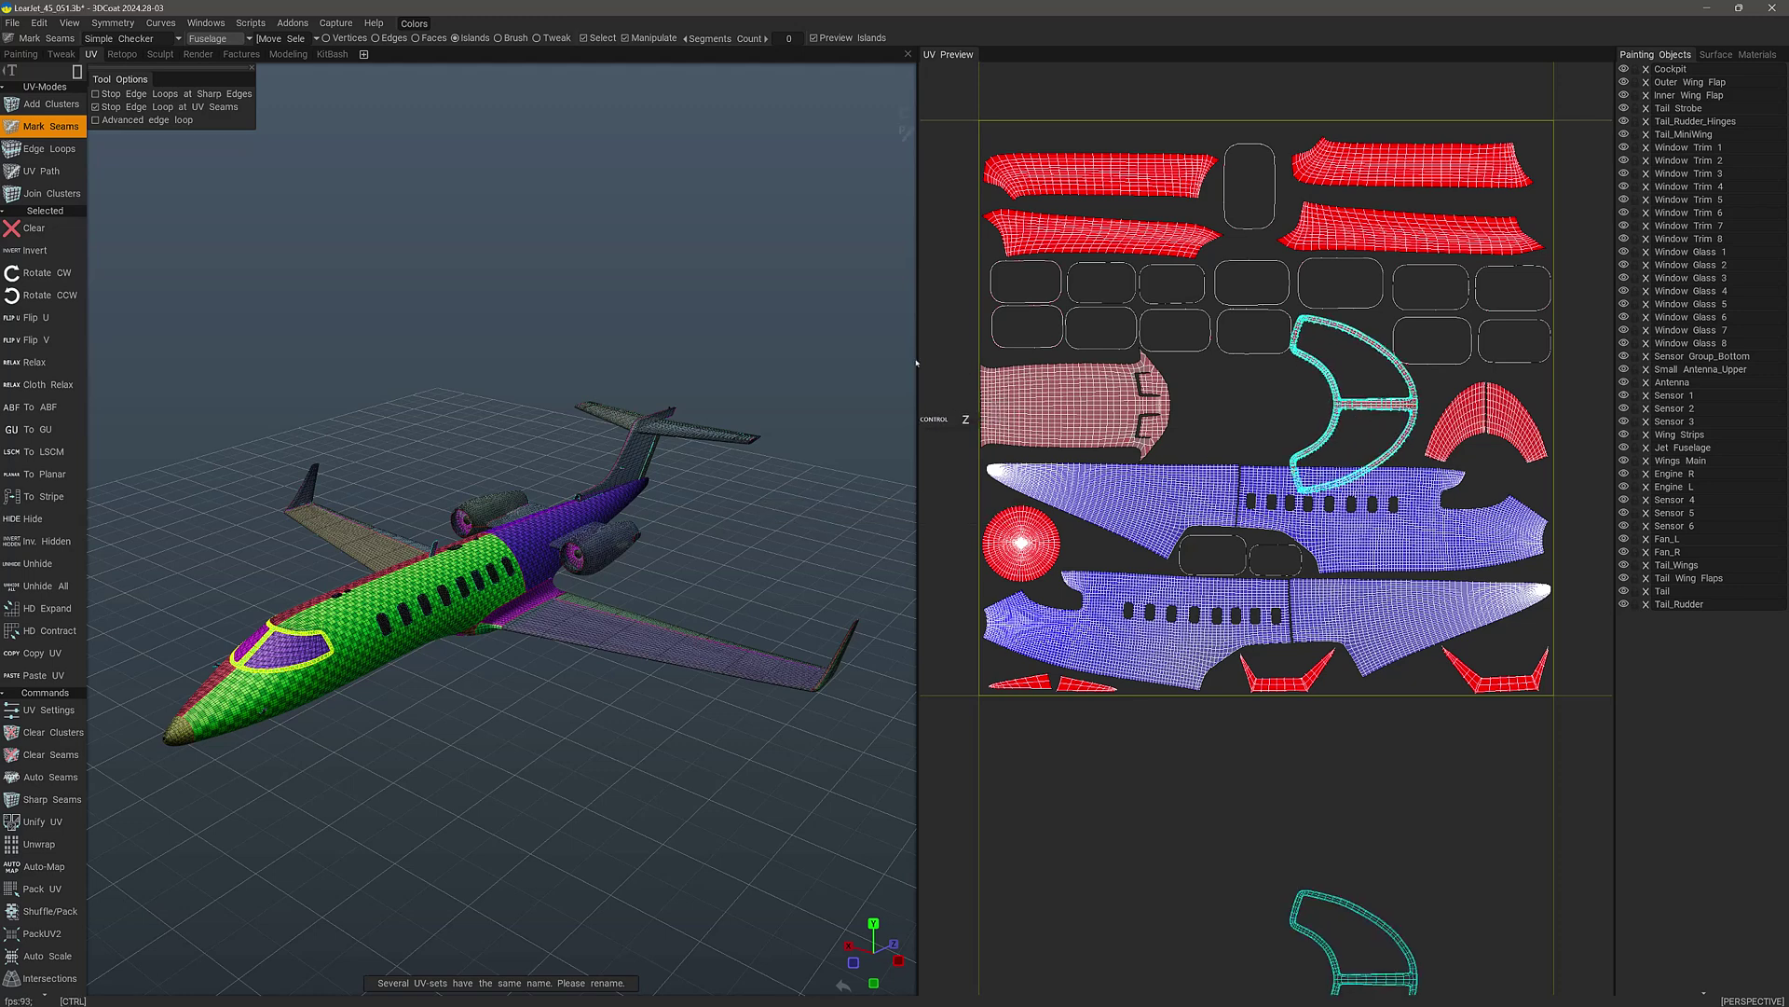
key("ctrl+z")
key("ctrl+z")
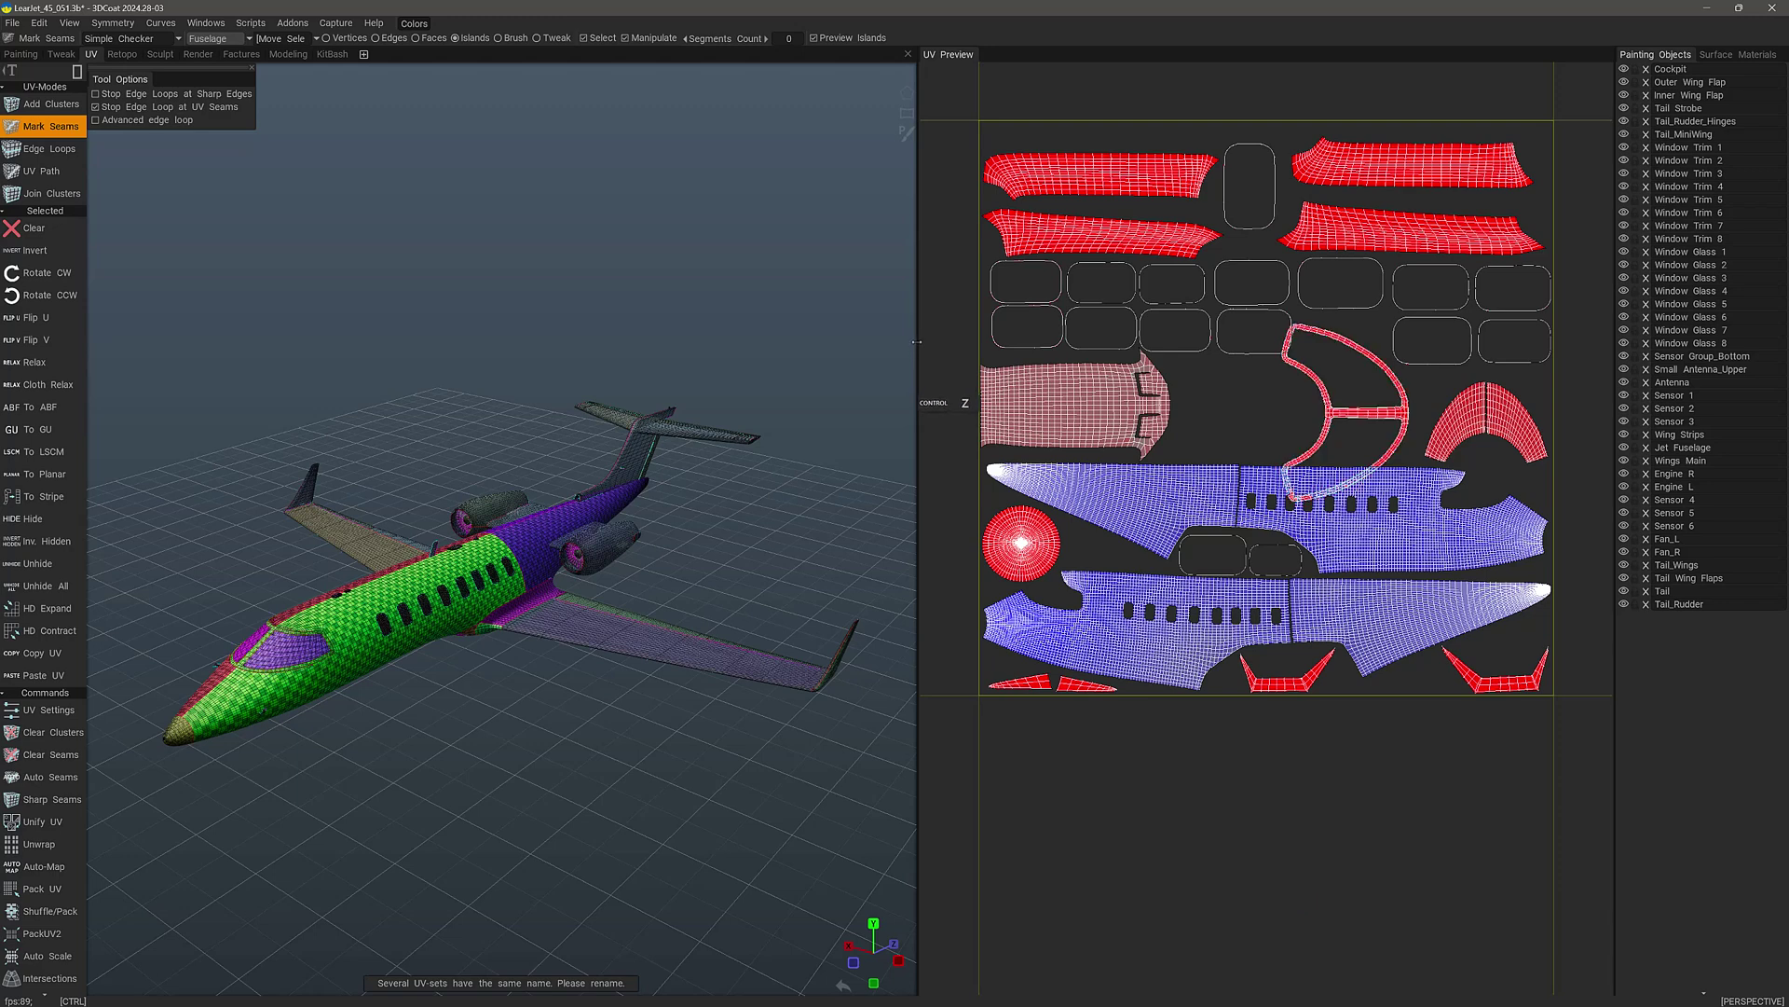
key("ctrl+z")
key("ctrl+z")
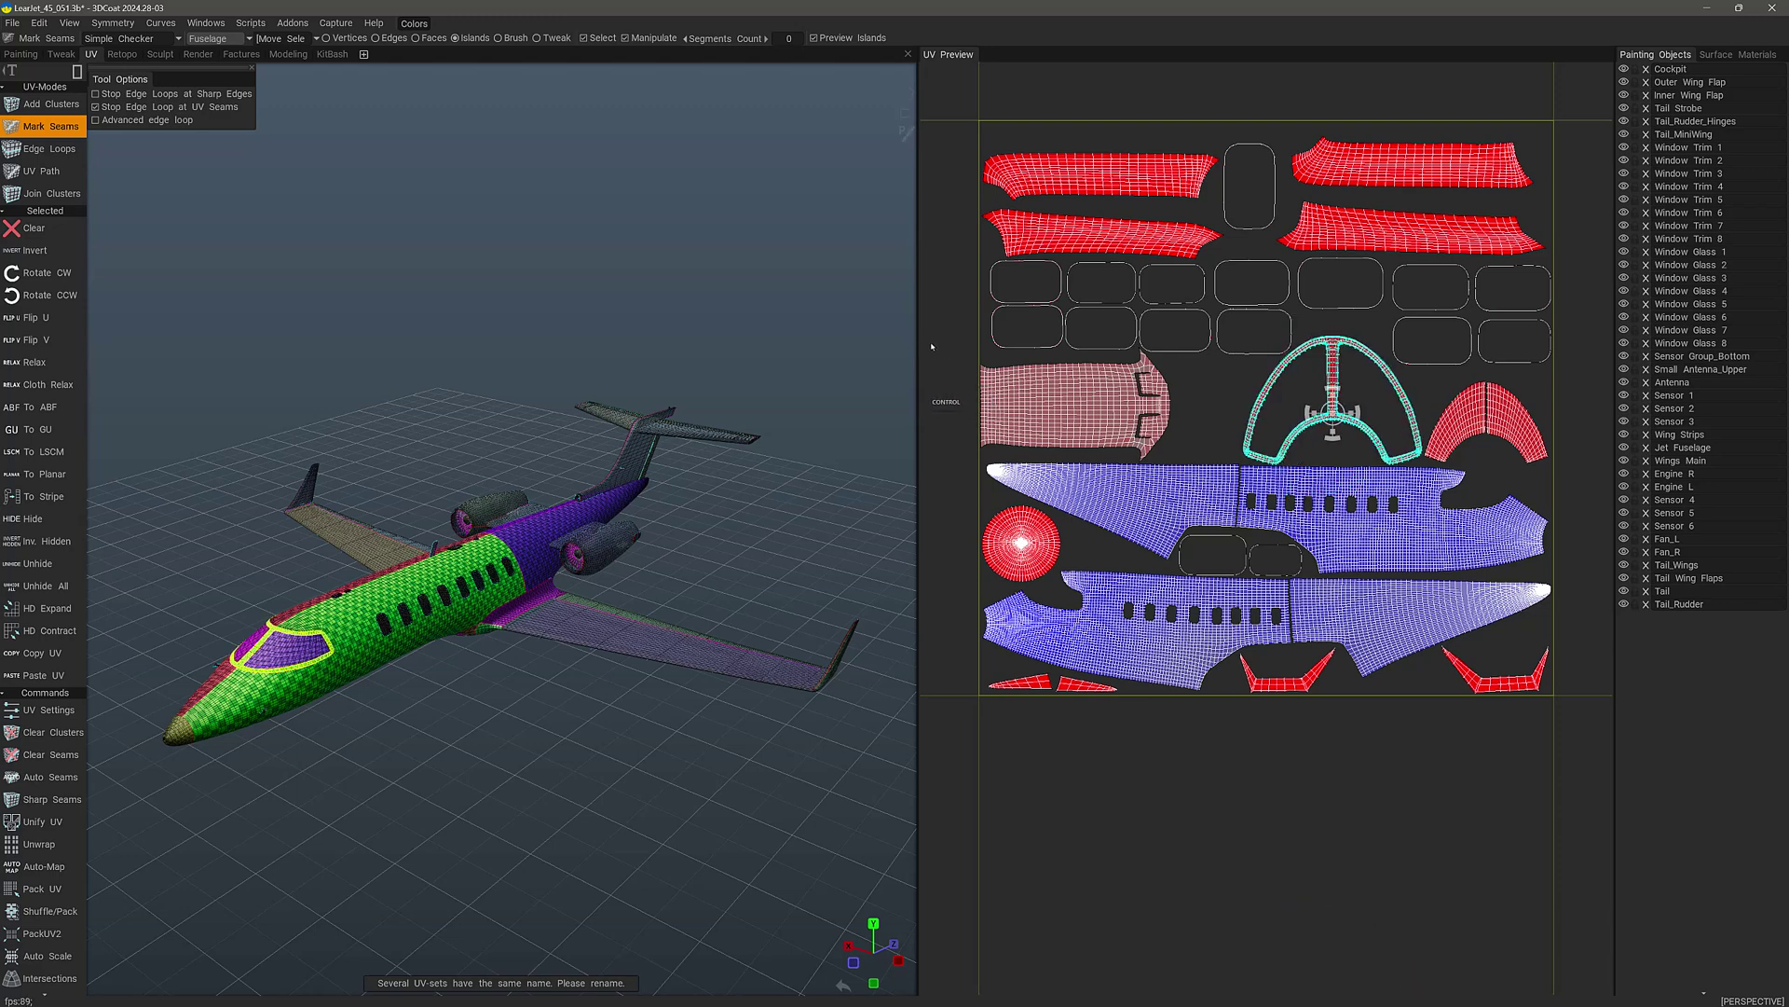
left_click(1226, 393)
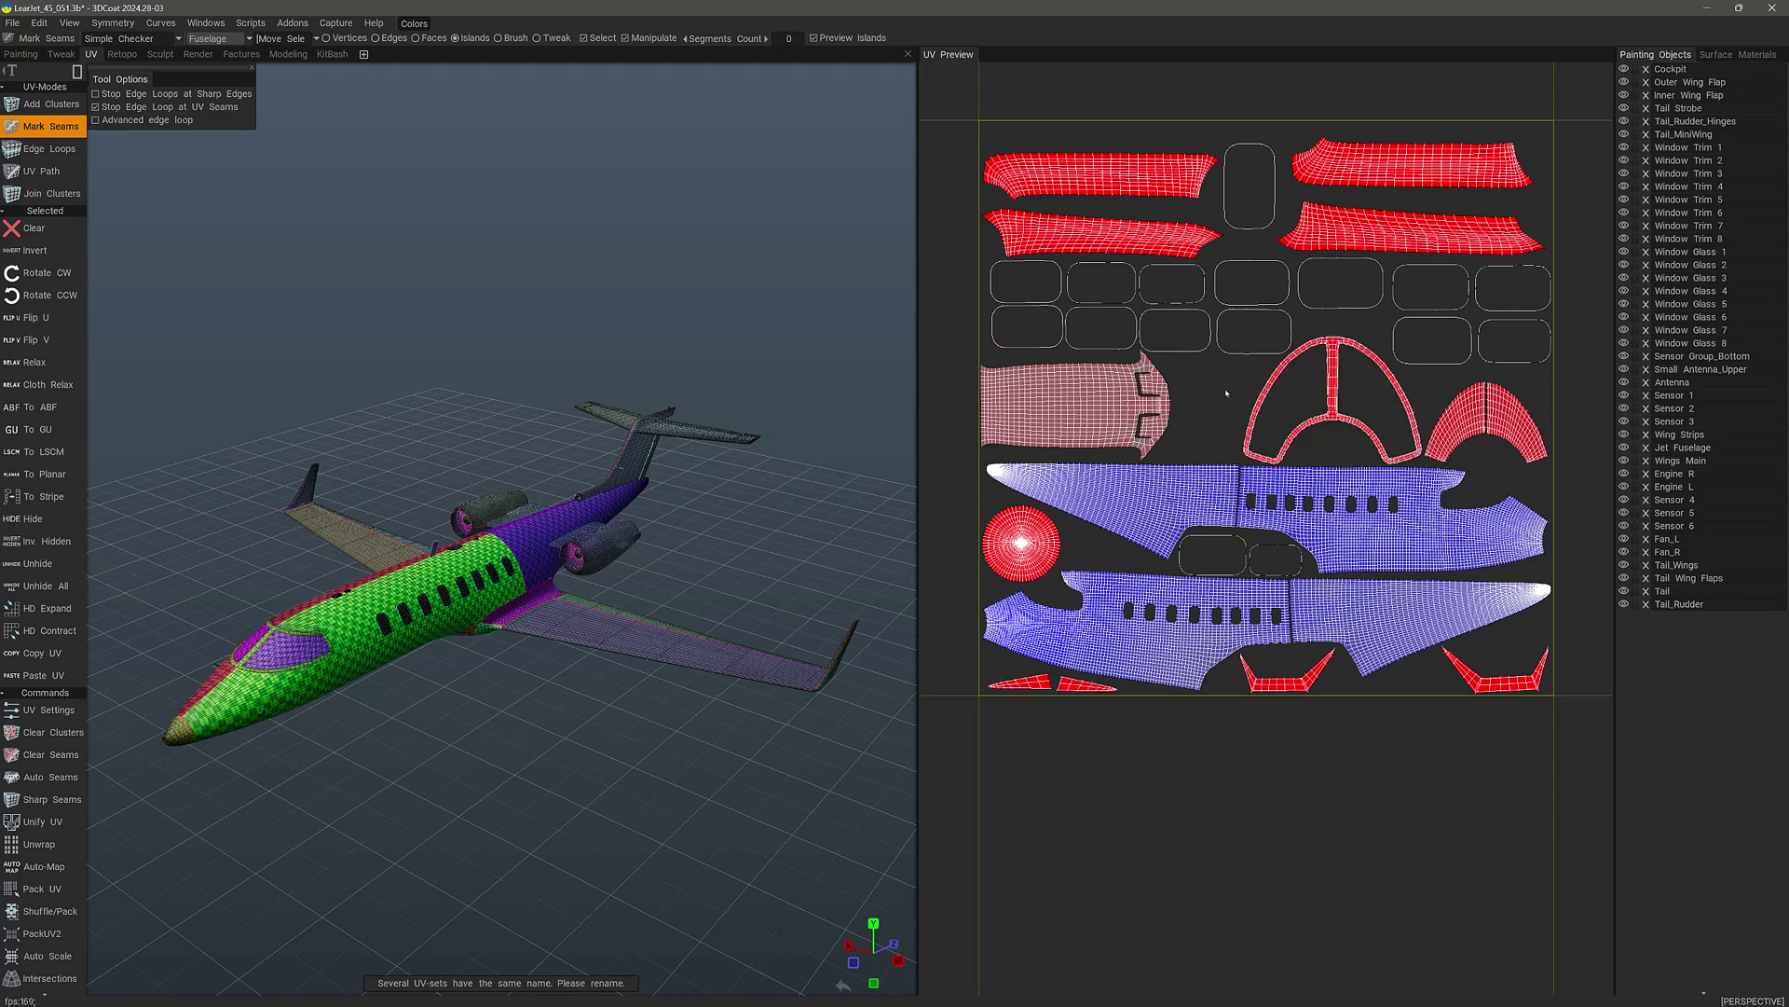
Switch the current UV set from Fuselage to Window_Glass.
left_click(247, 38)
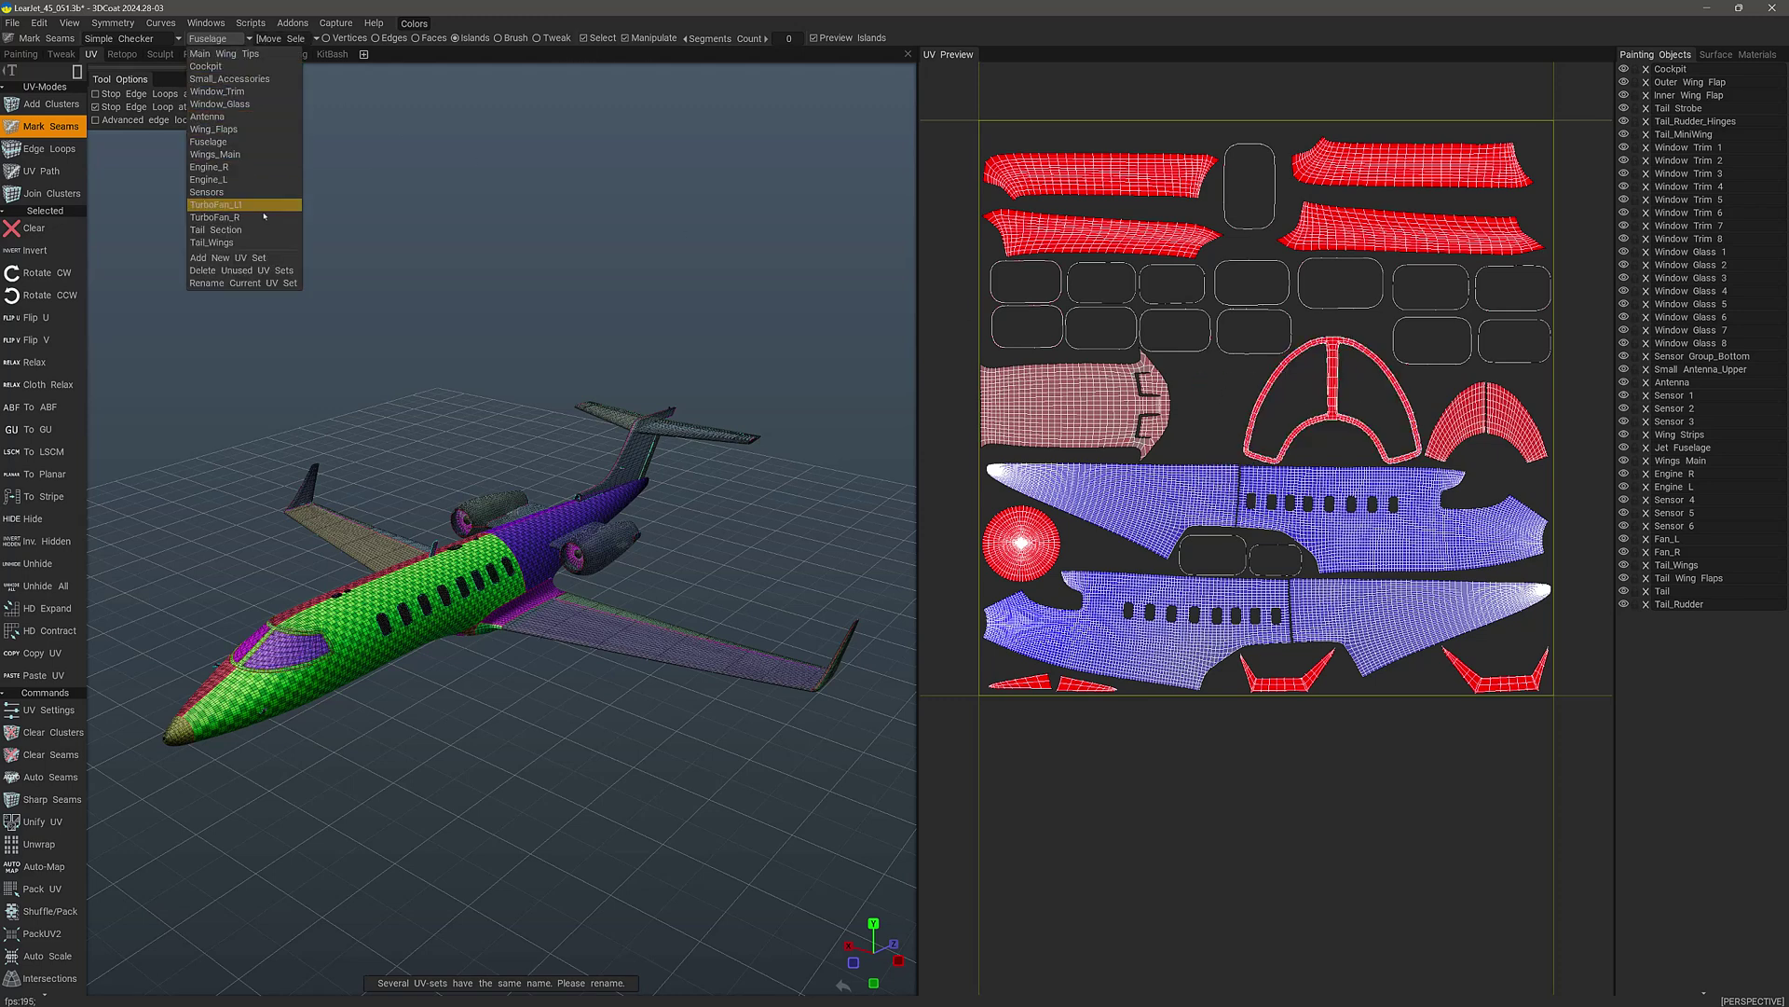
left_click(261, 241)
left_click(245, 39)
left_click(229, 104)
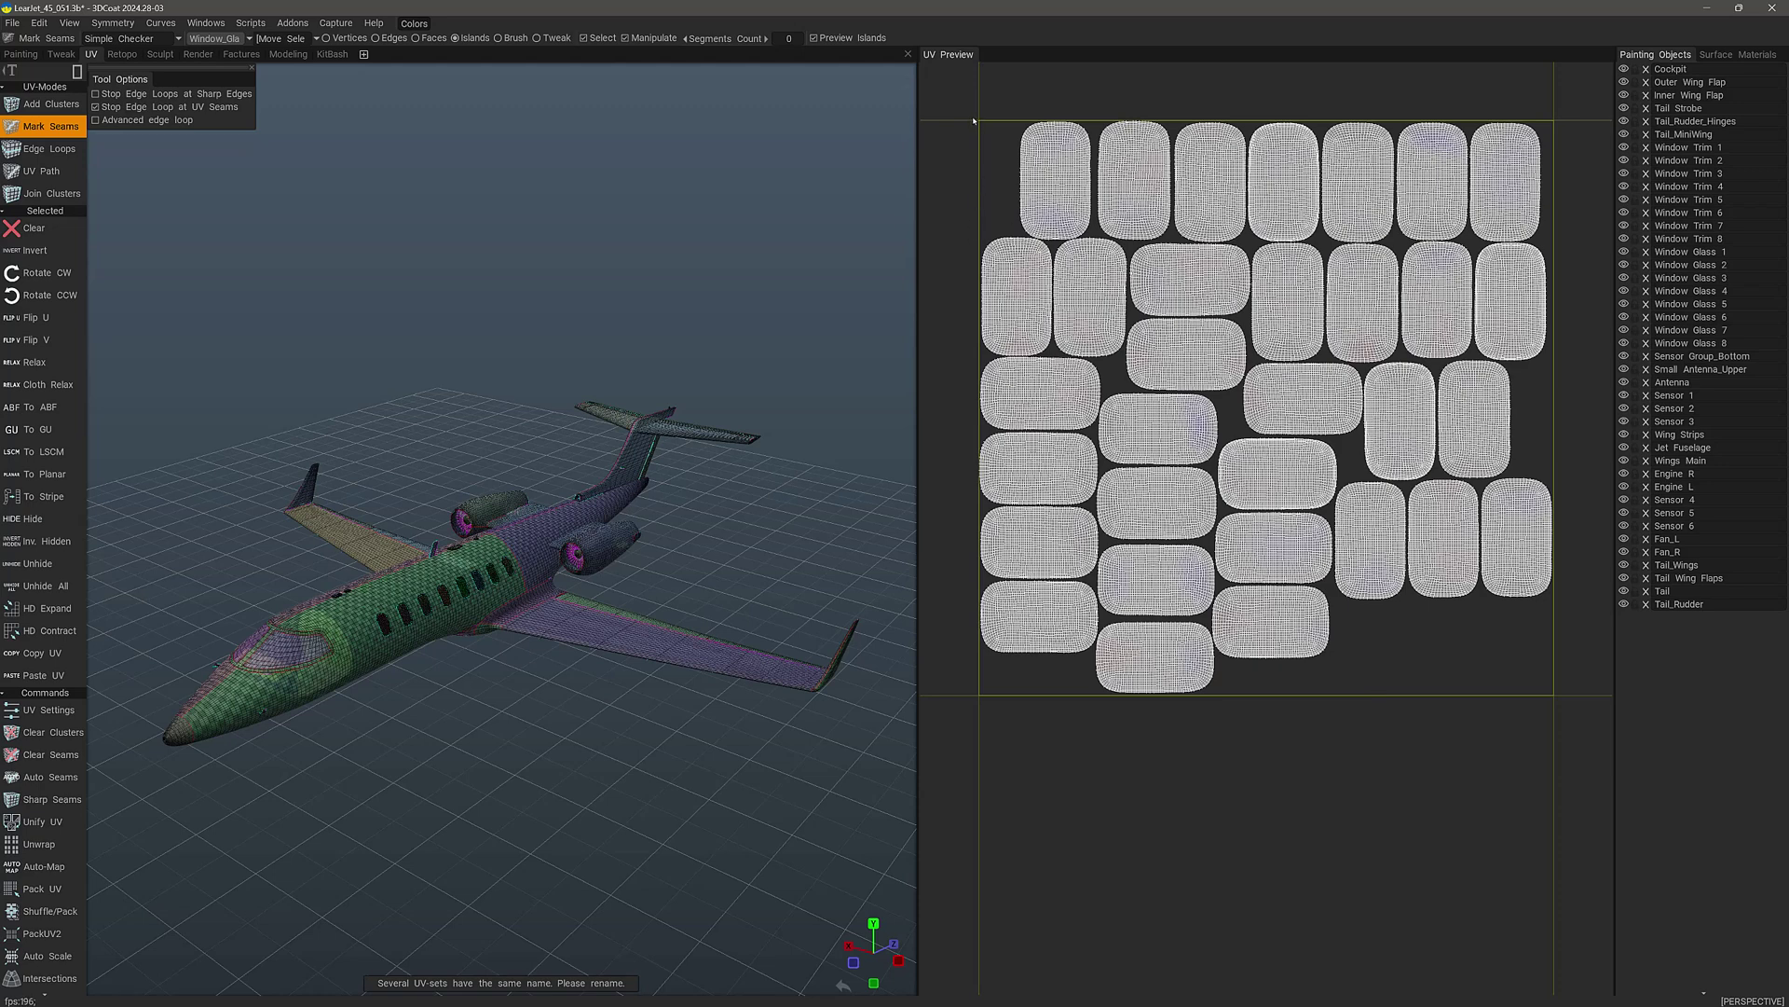
Select all window glass islands and set the packing rectangle's MinV to 0.450 in the UV settings.
left_click_drag(969, 115, 1546, 701)
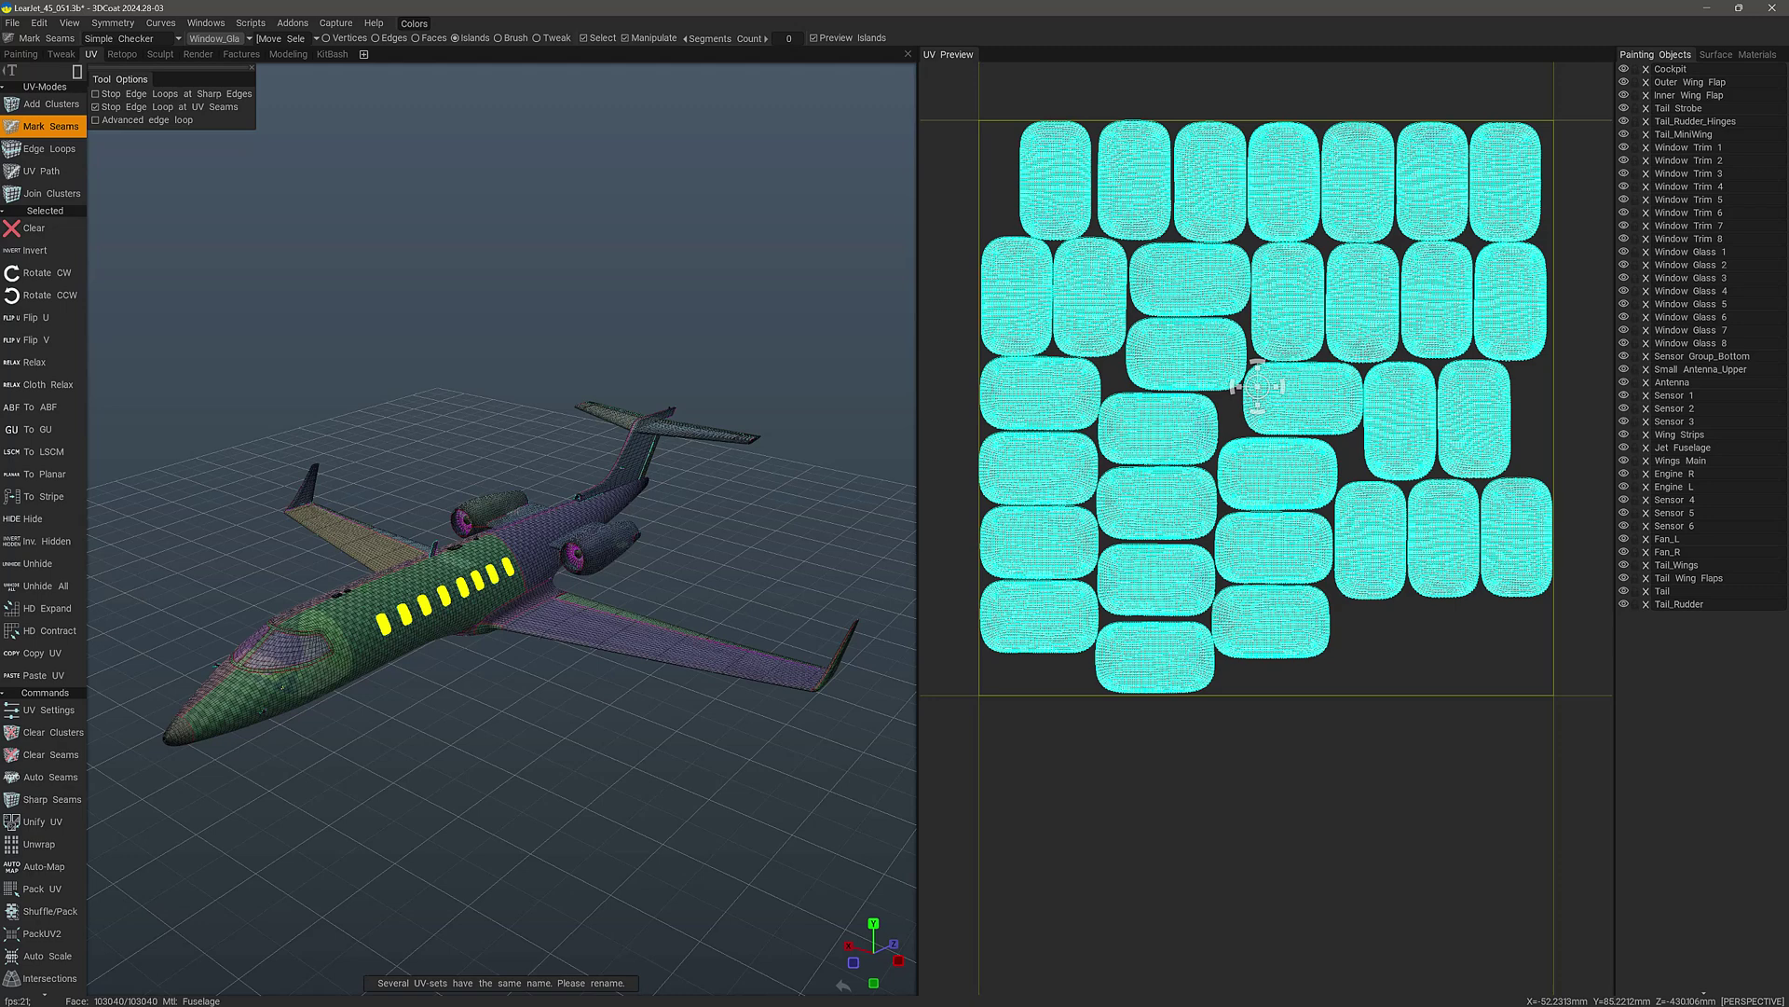
left_click(52, 711)
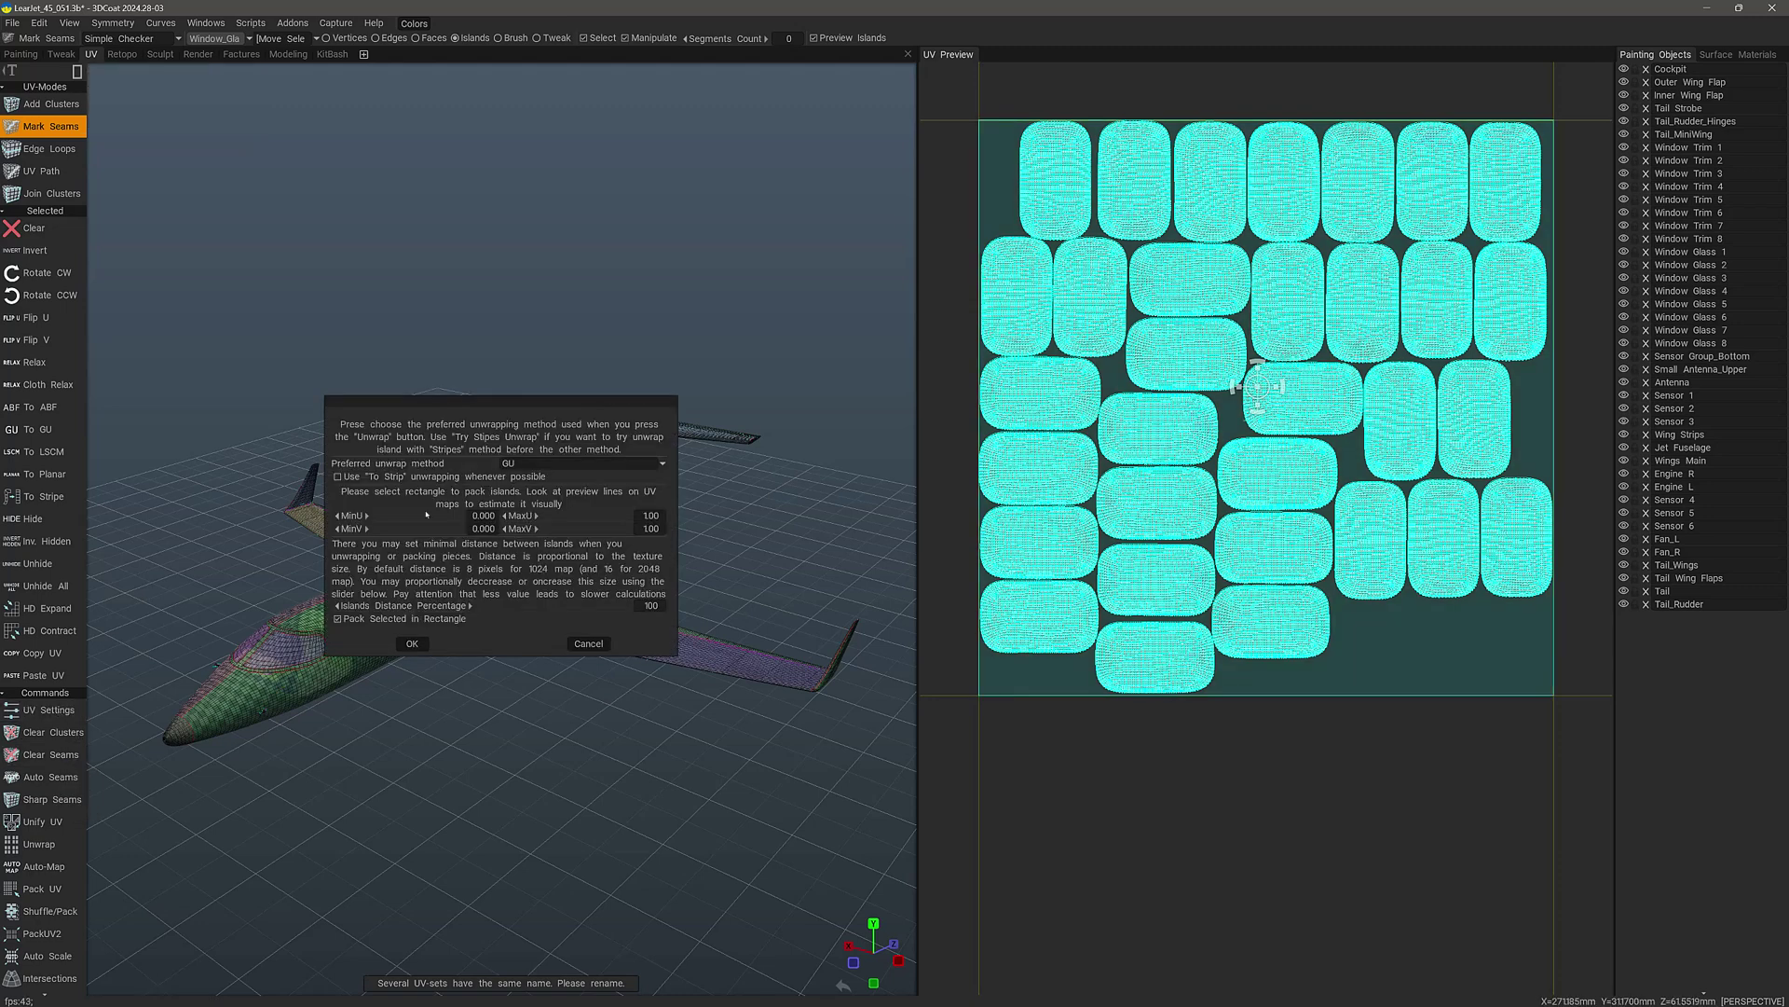
left_click_drag(508, 401, 618, 206)
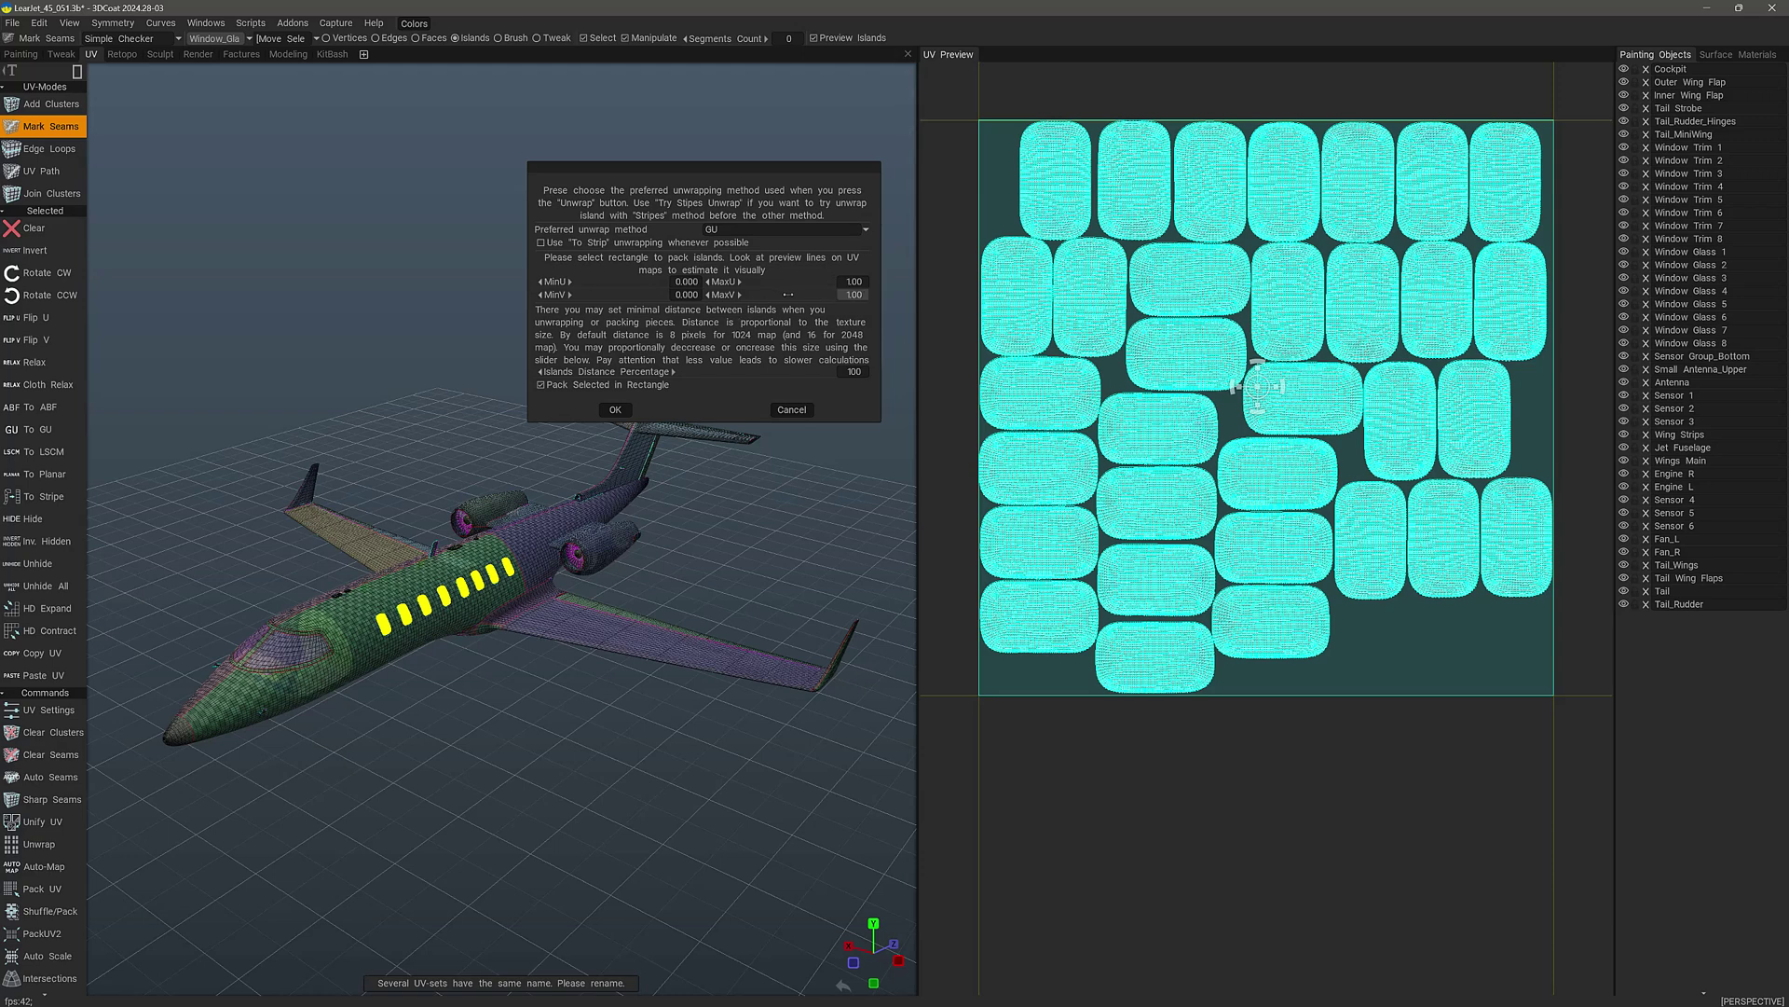
mouse_move(804, 295)
left_mouse_down()
mouse_move(762, 290)
mouse_move(803, 295)
left_mouse_up()
left_click_drag(646, 295, 639, 297)
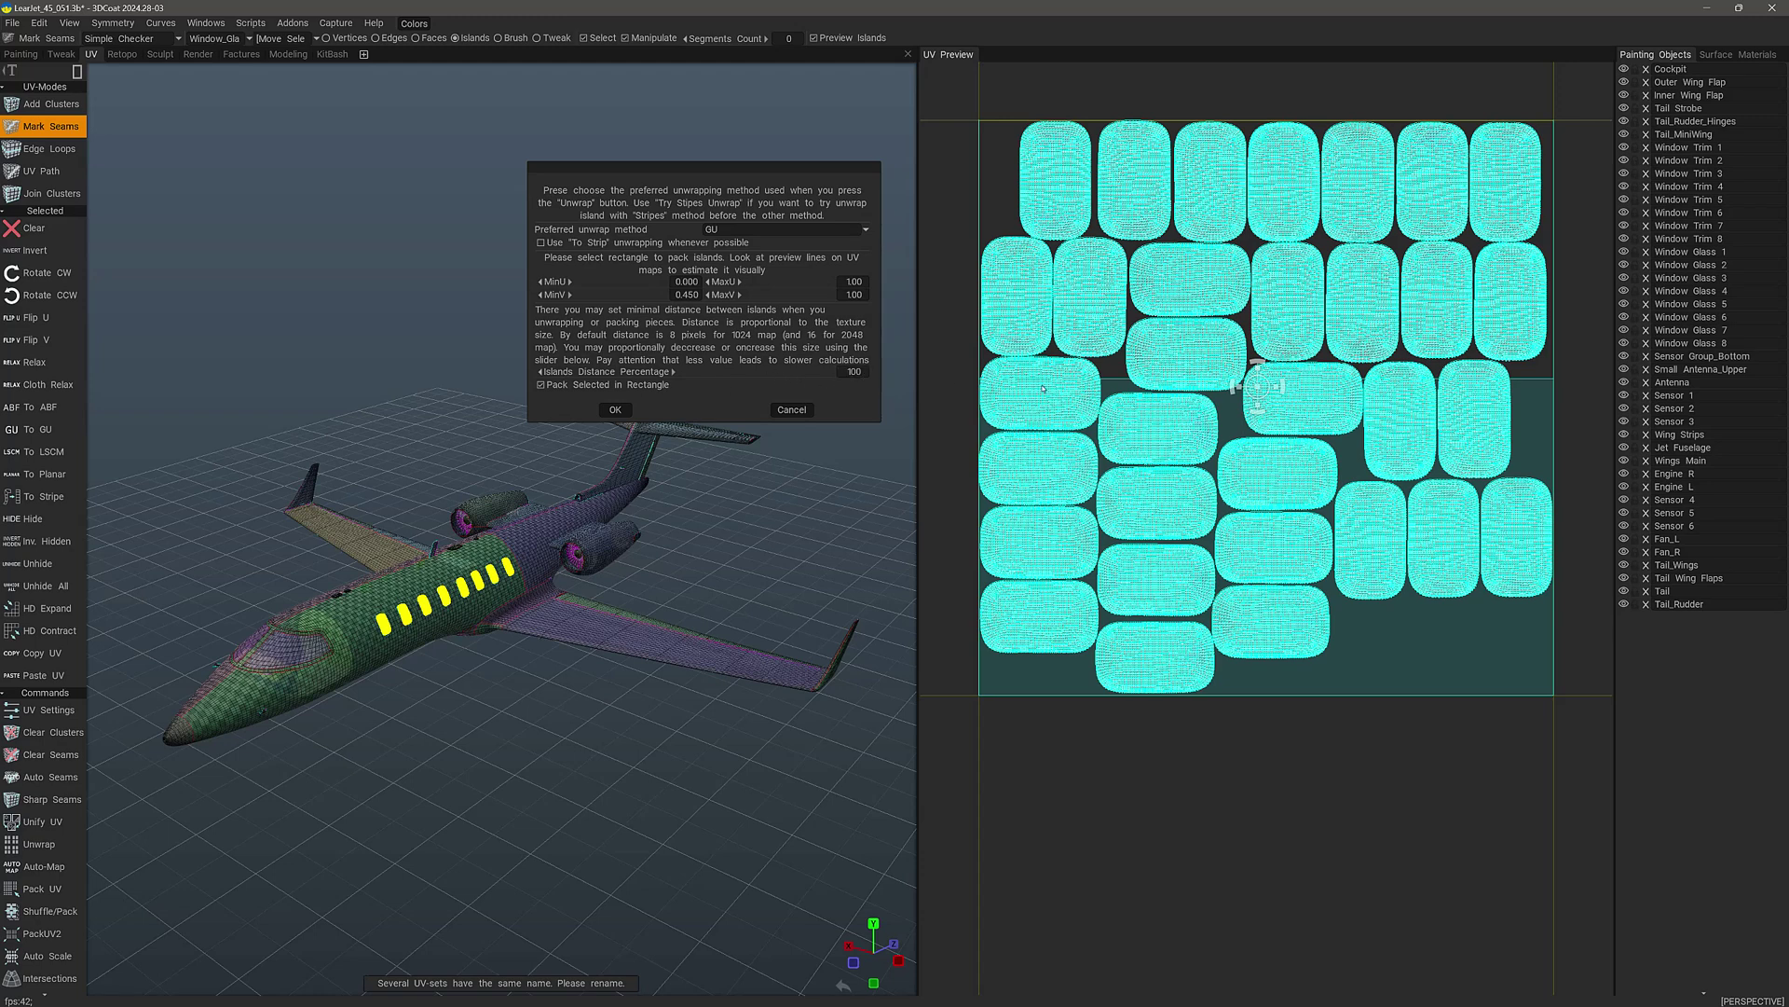
Set the islands distance percentage to 25, pack the selected window glass islands into the restricted rectangle, and deselect them.
left_click(859, 375)
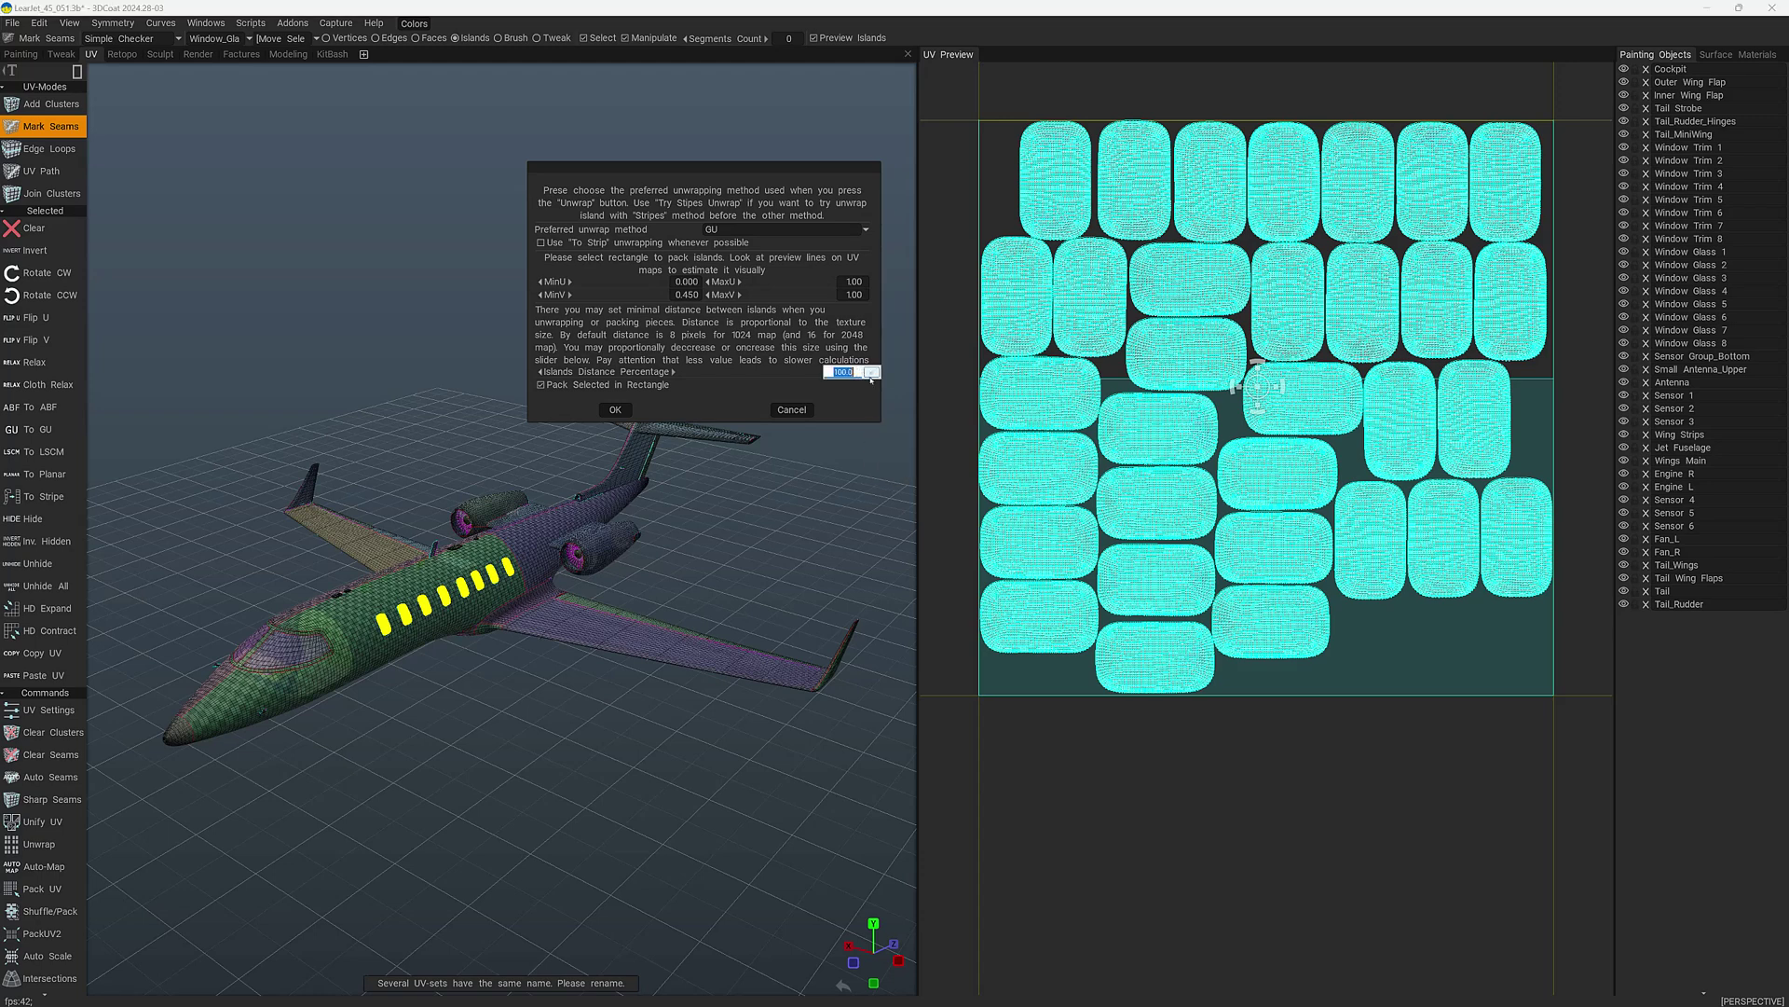
type("25")
key("Return")
left_click(615, 410)
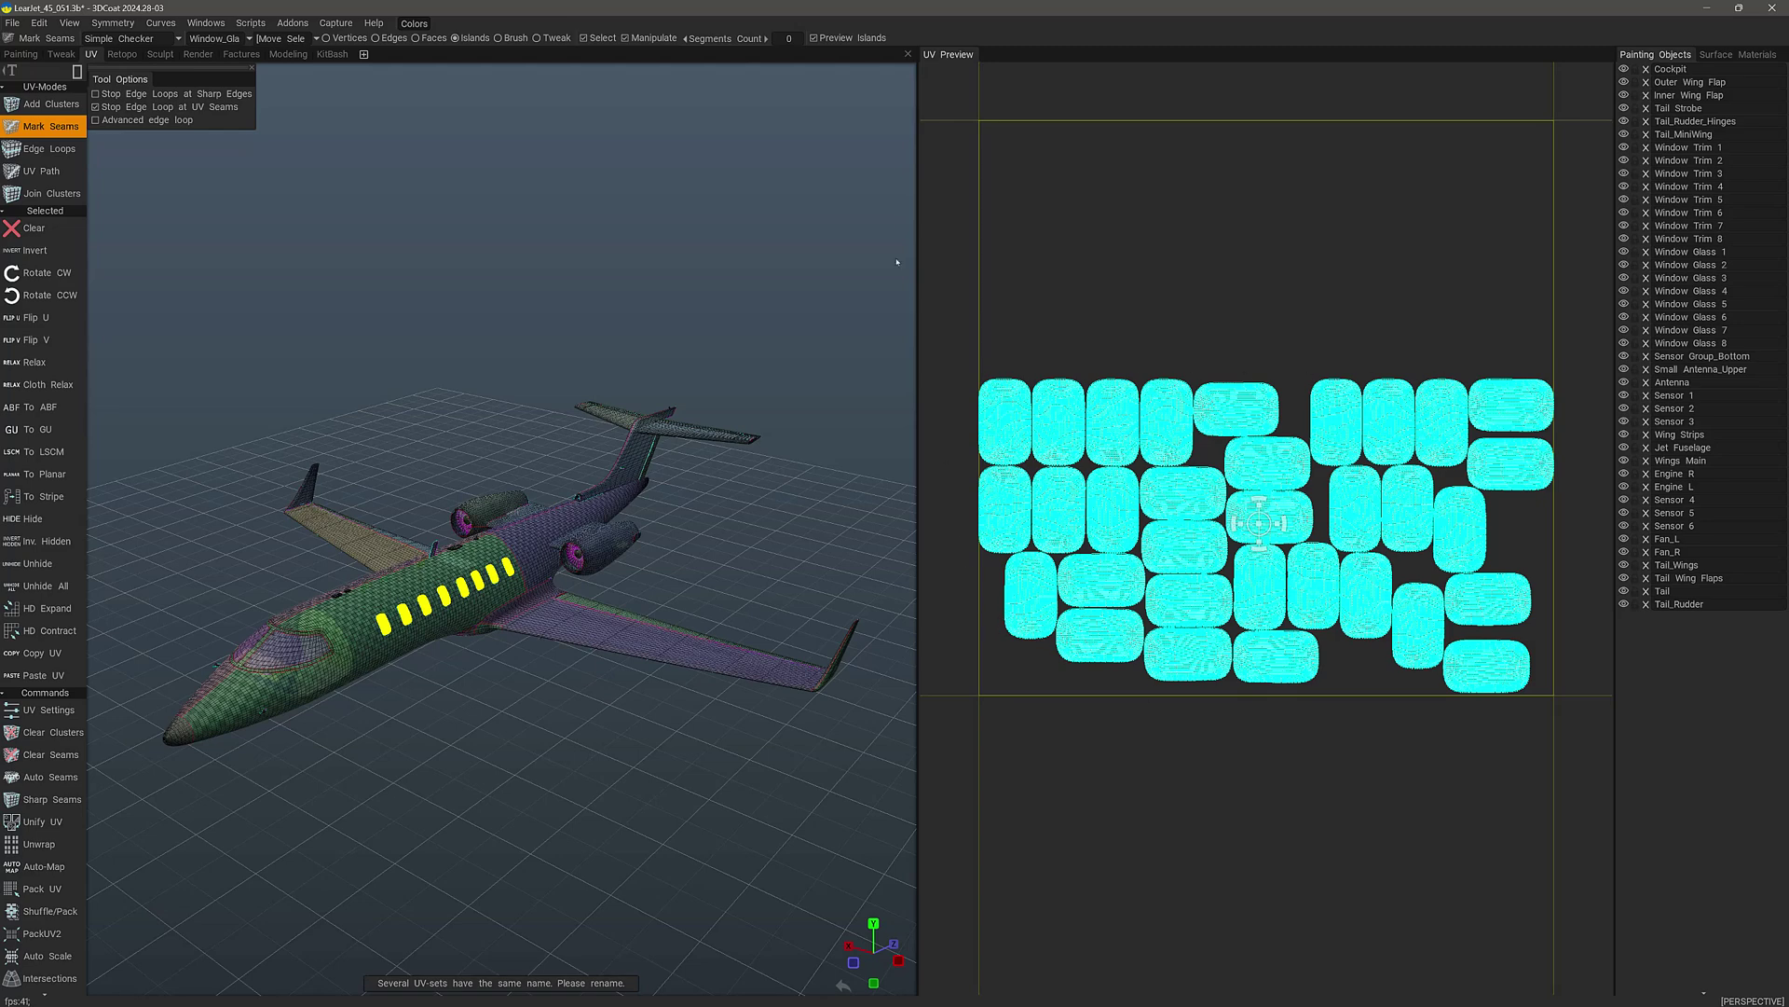
left_click(1134, 312)
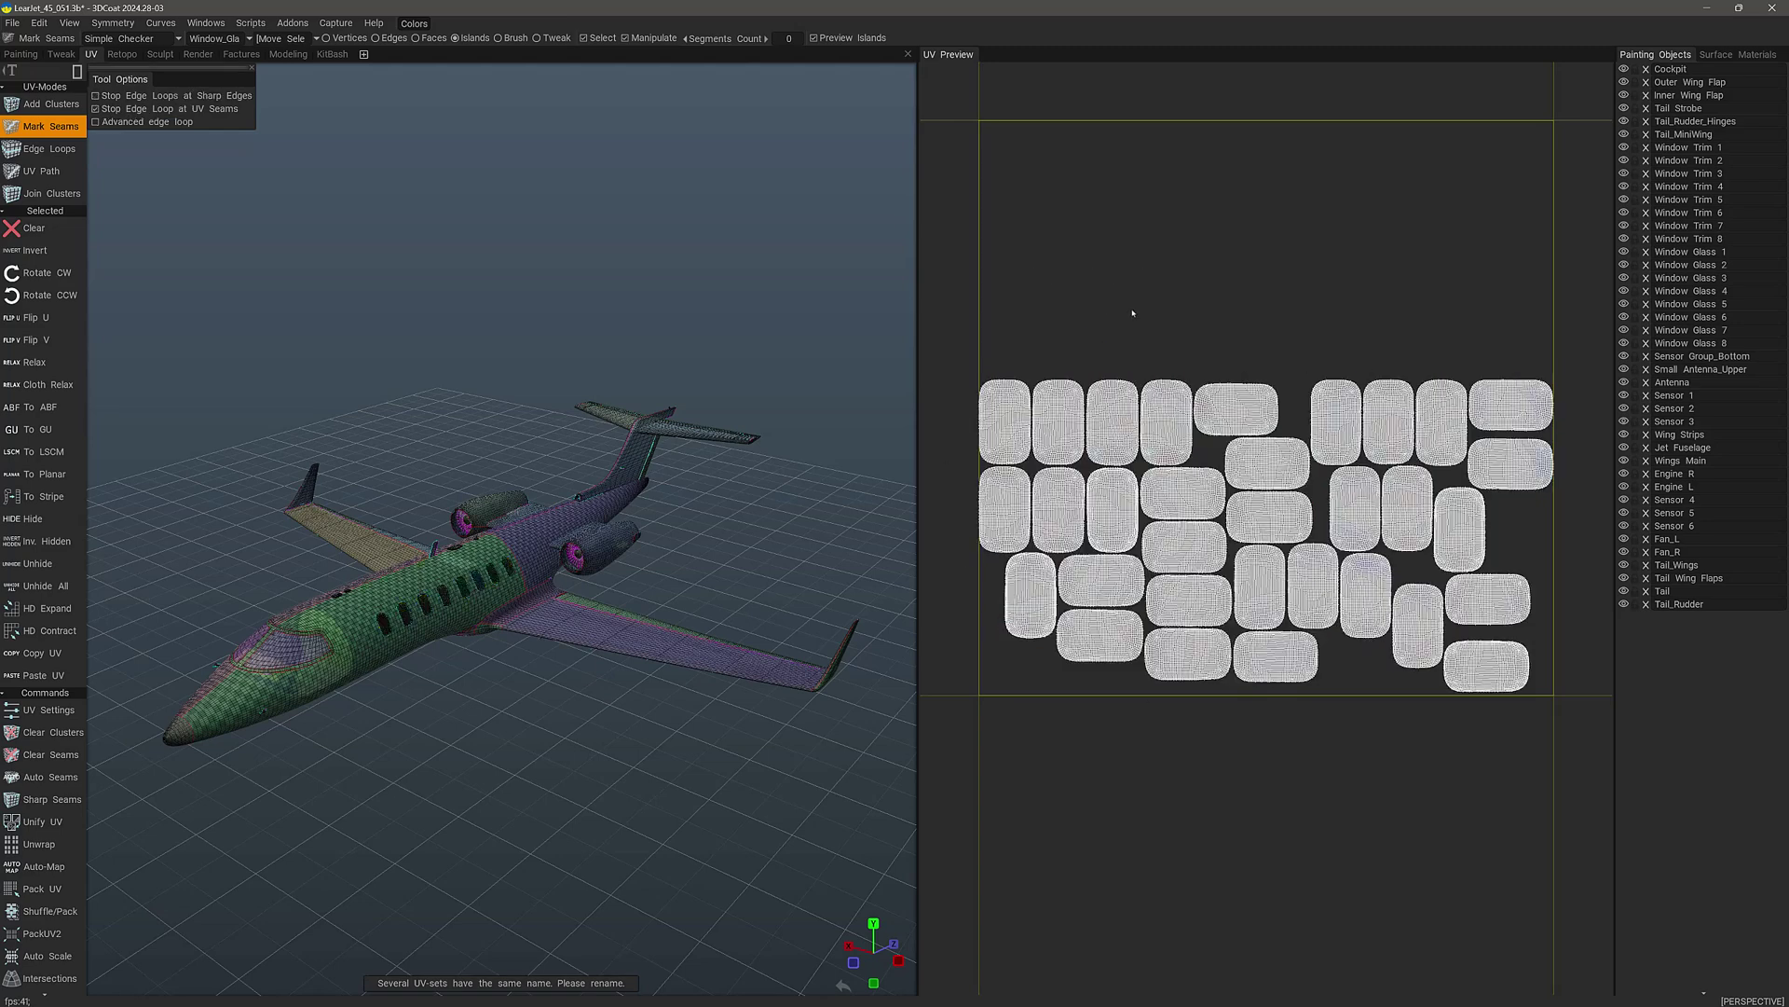
Switch to the Fuselage UV set and unwrap the upper forward fuselage side island with the GU method.
left_click(223, 39)
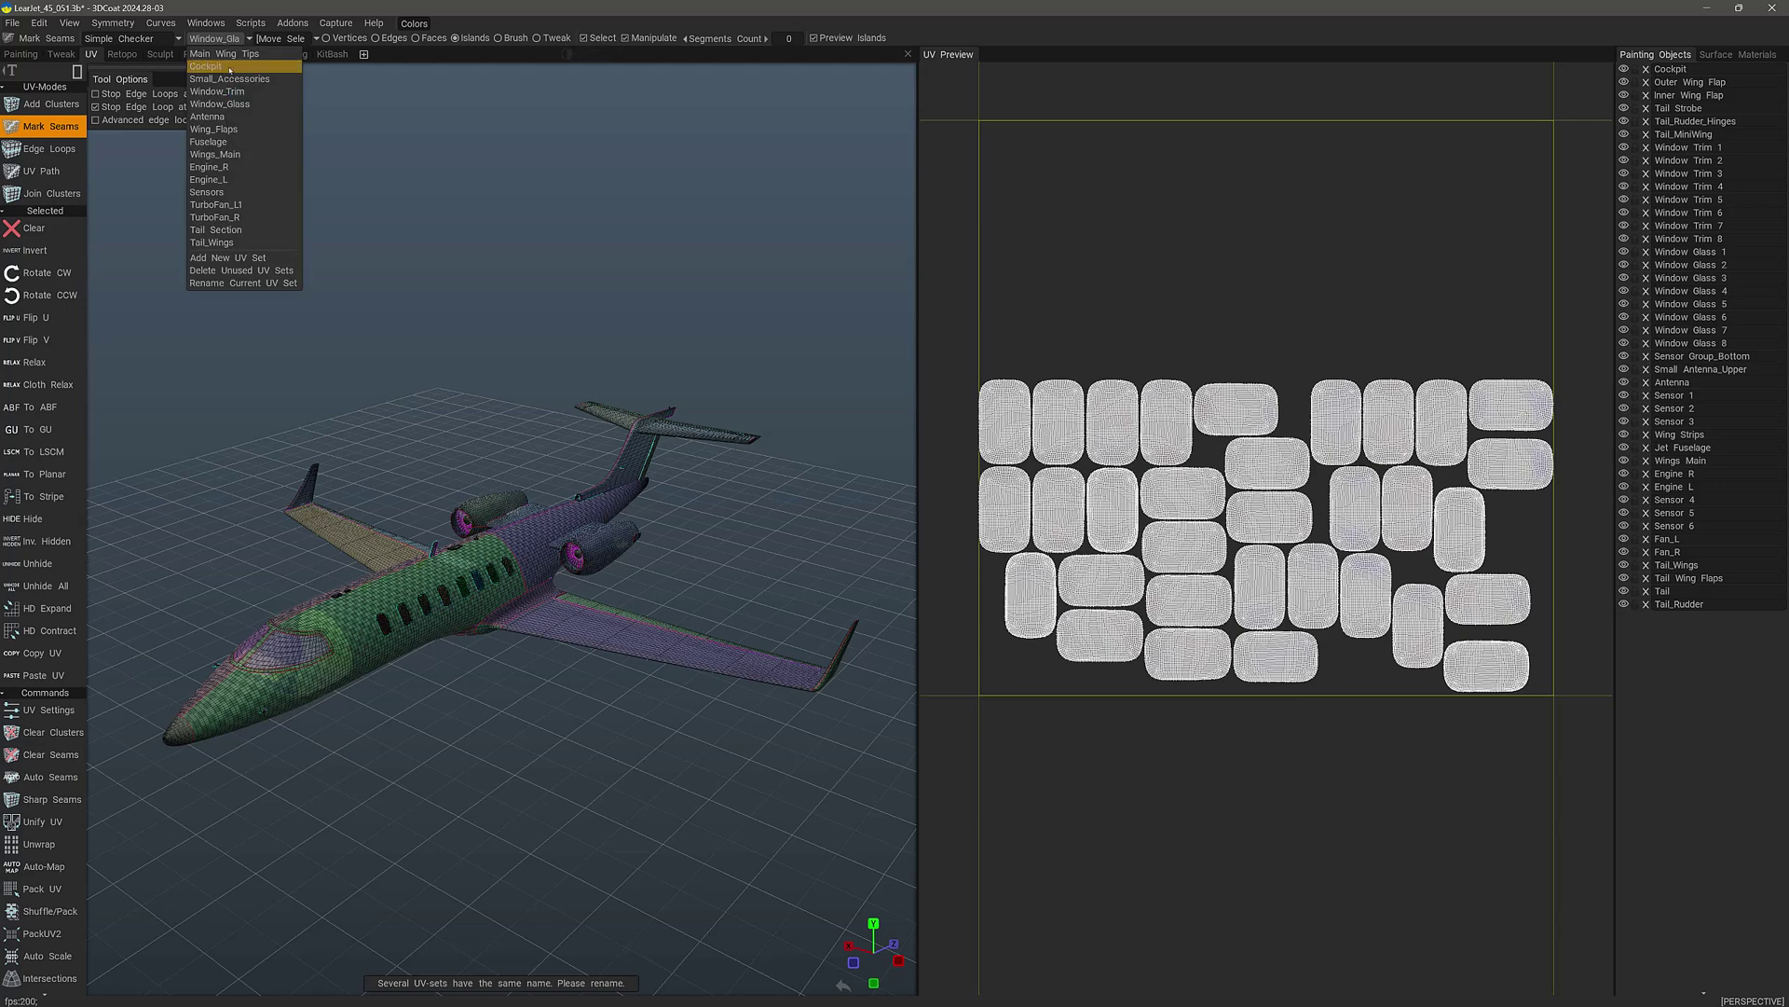
left_click(235, 142)
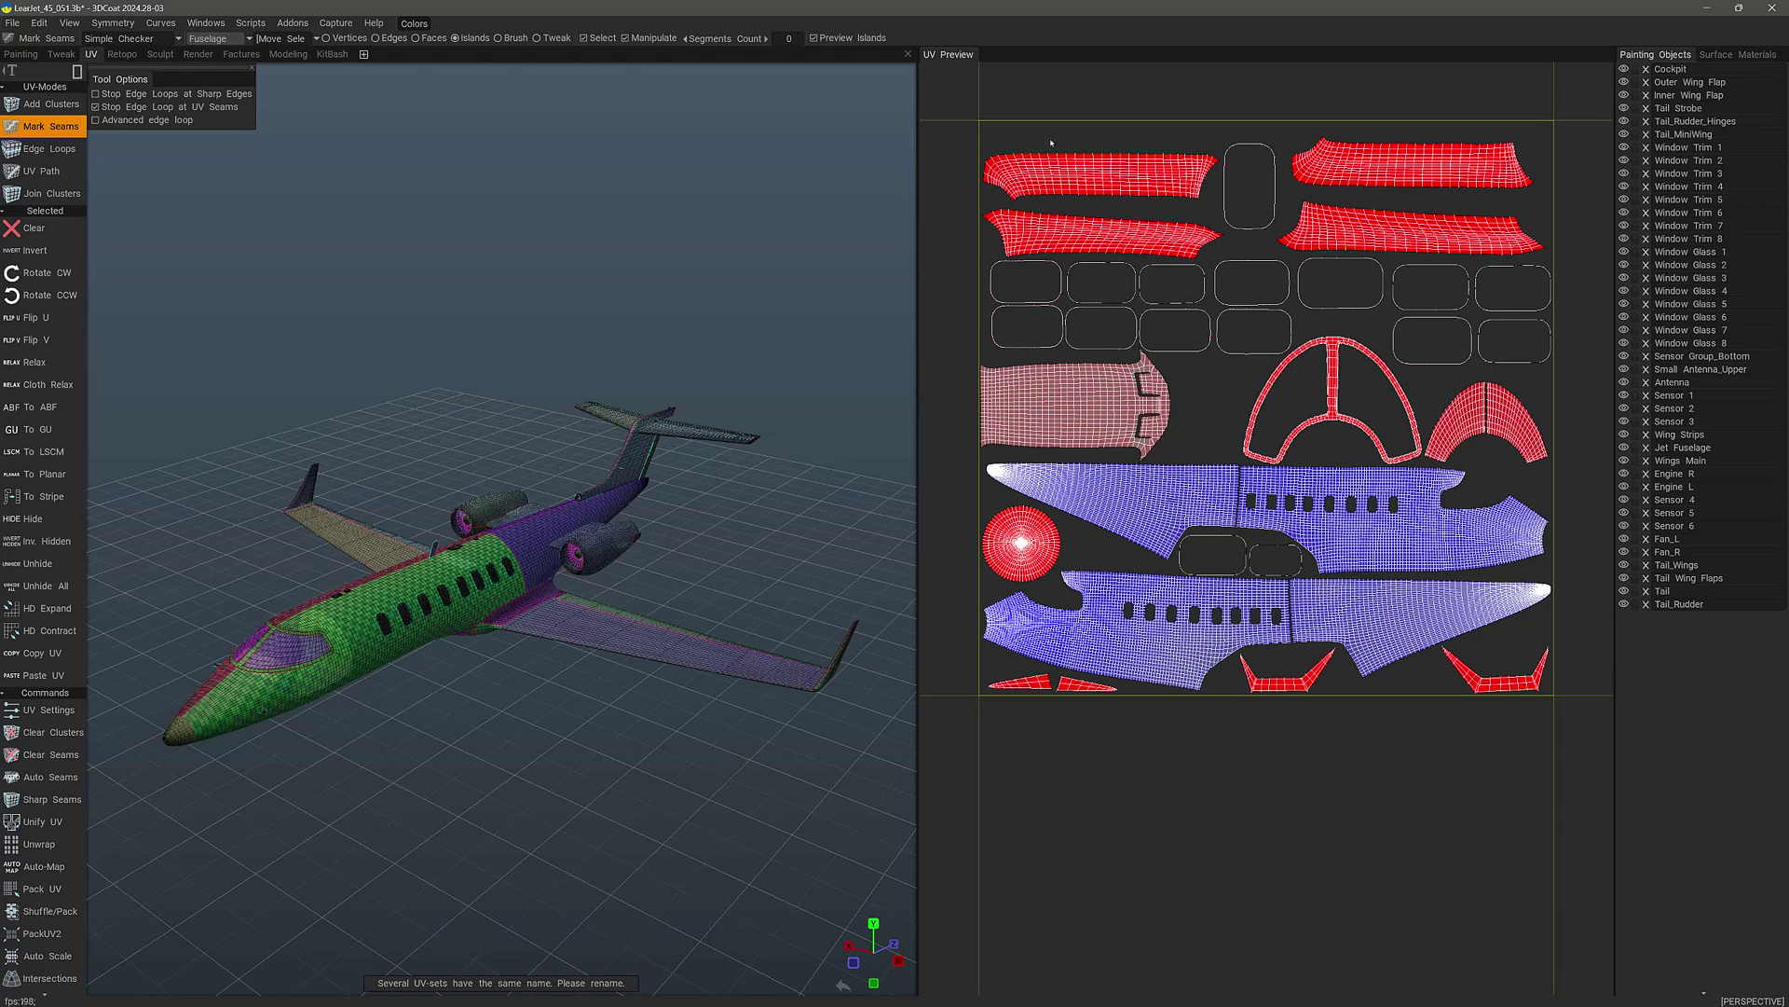
left_click(1445, 508)
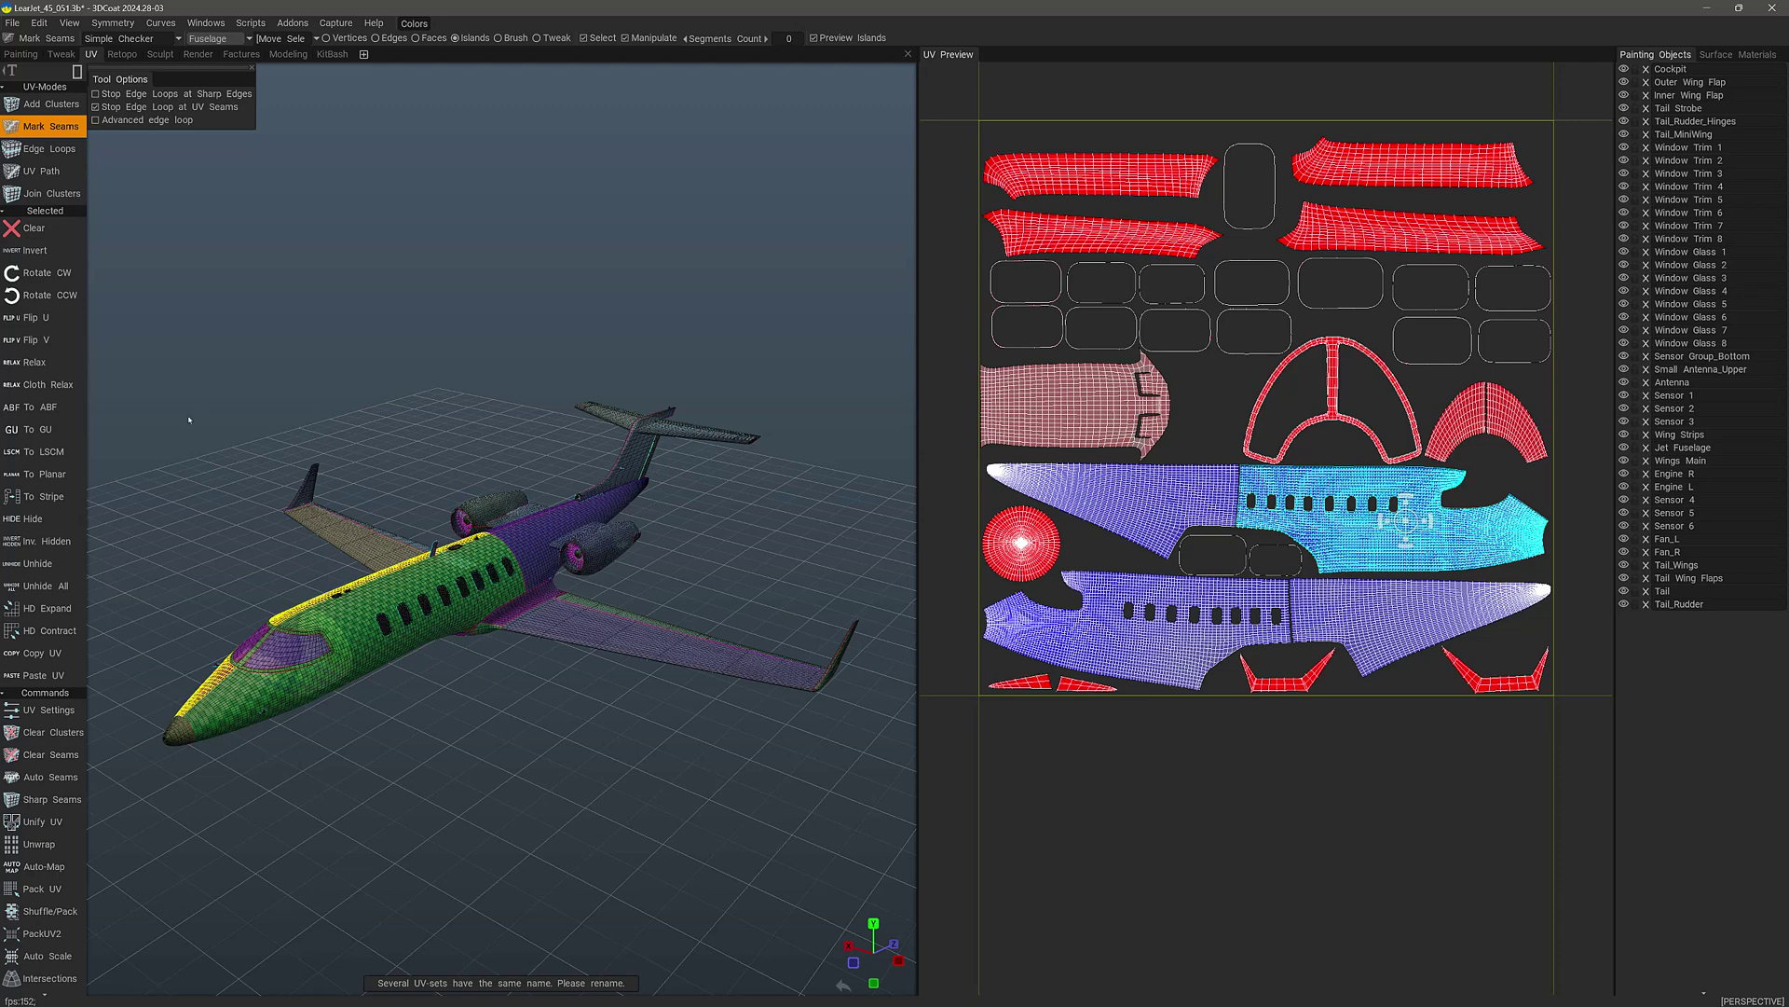
left_click(46, 432)
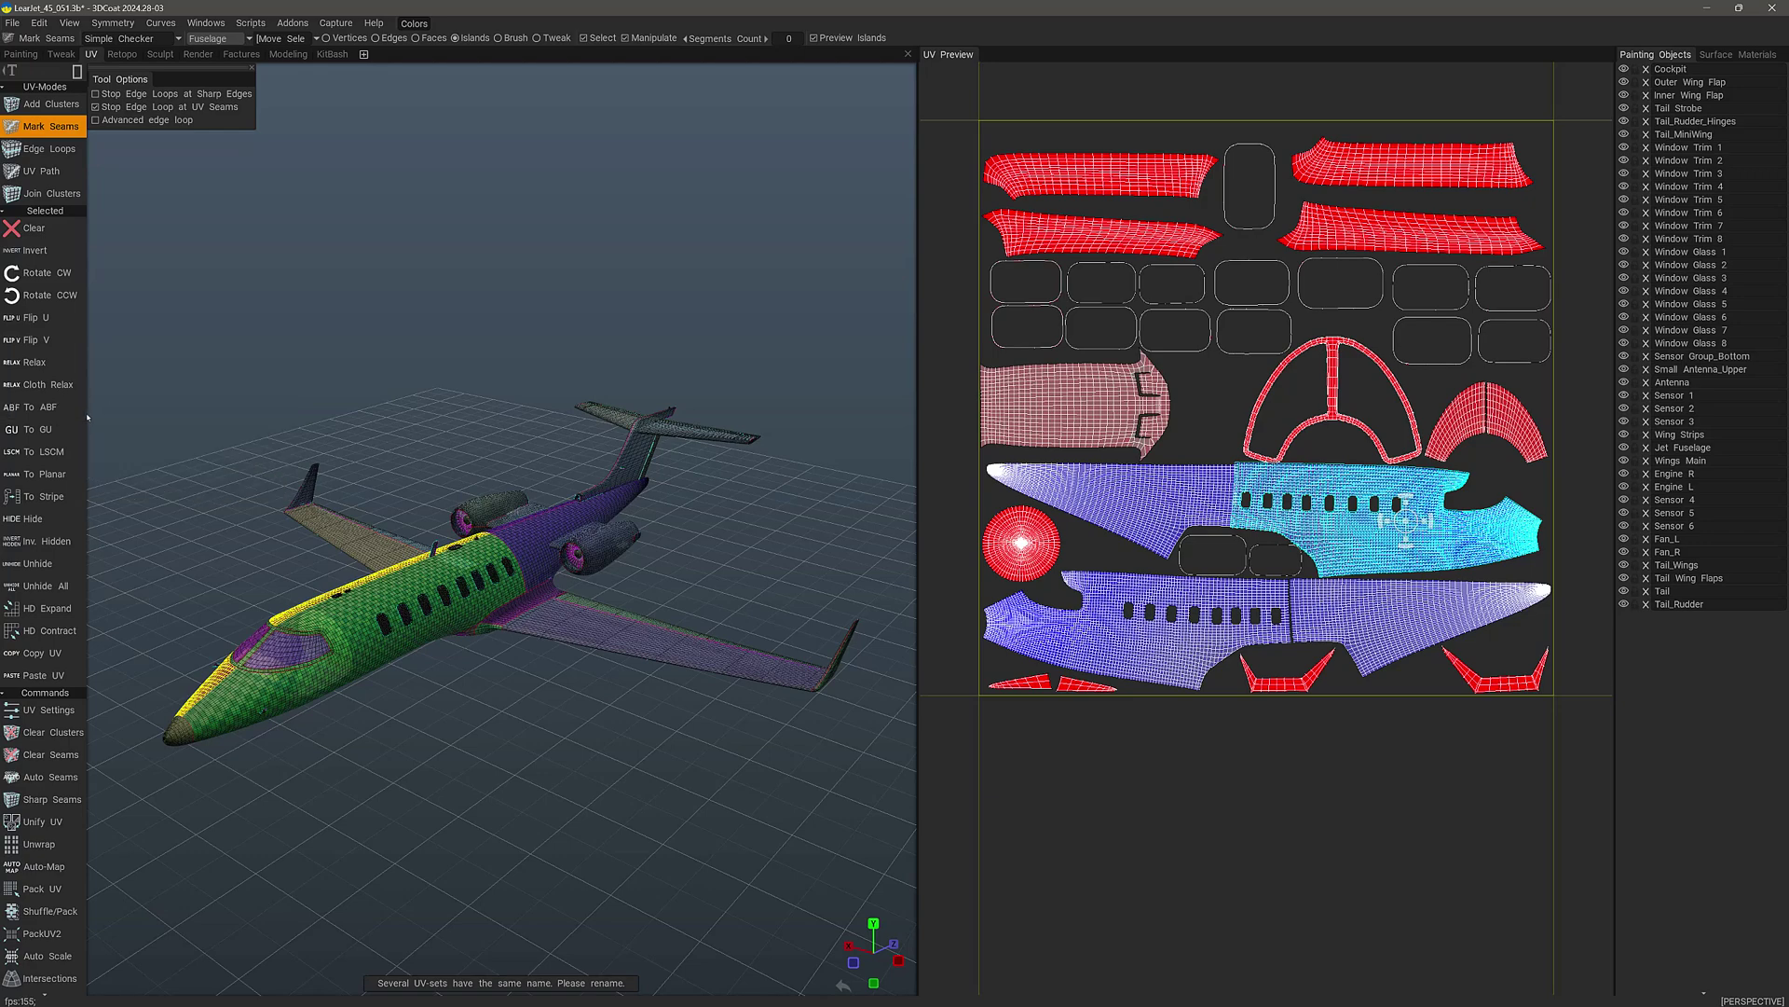
Unwrap the selected forward fuselage side island with the LSCM method and deselect it.
left_click_drag(181, 569, 532, 663)
right_click_drag(532, 662, 544, 742)
left_click_drag(544, 743, 555, 747)
left_click_drag(117, 373, 56, 250)
left_click_drag(270, 438, 117, 447)
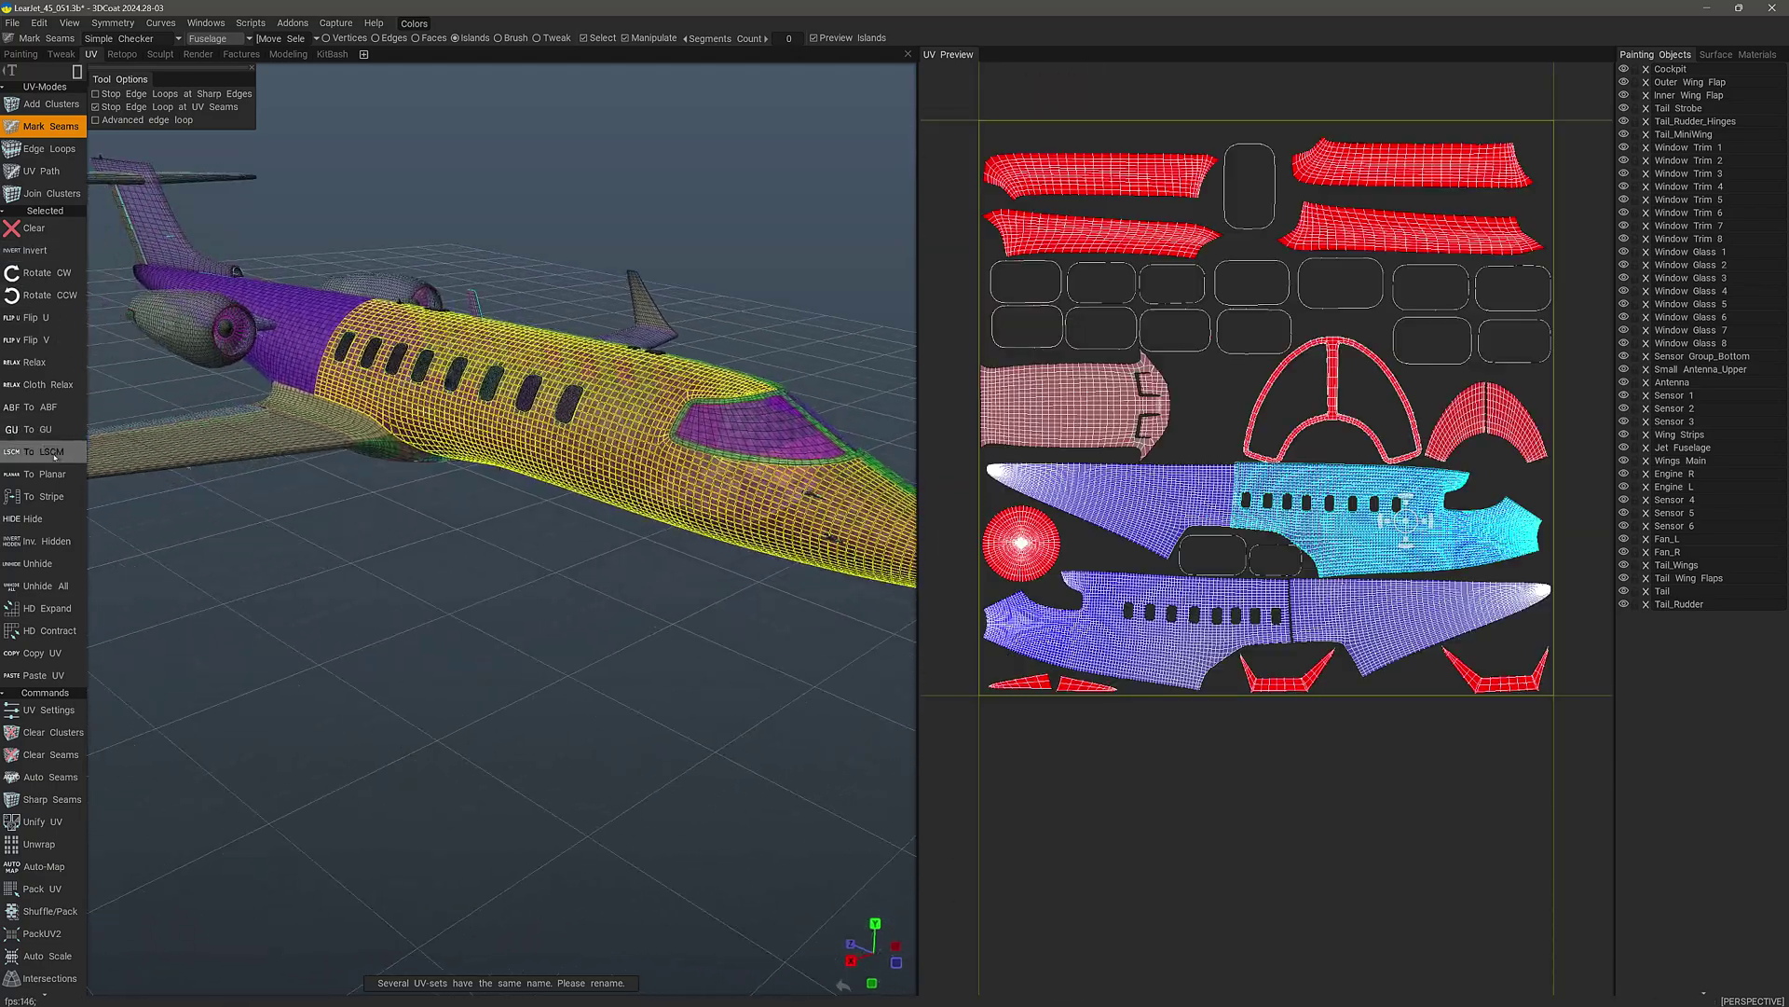
left_click(75, 456)
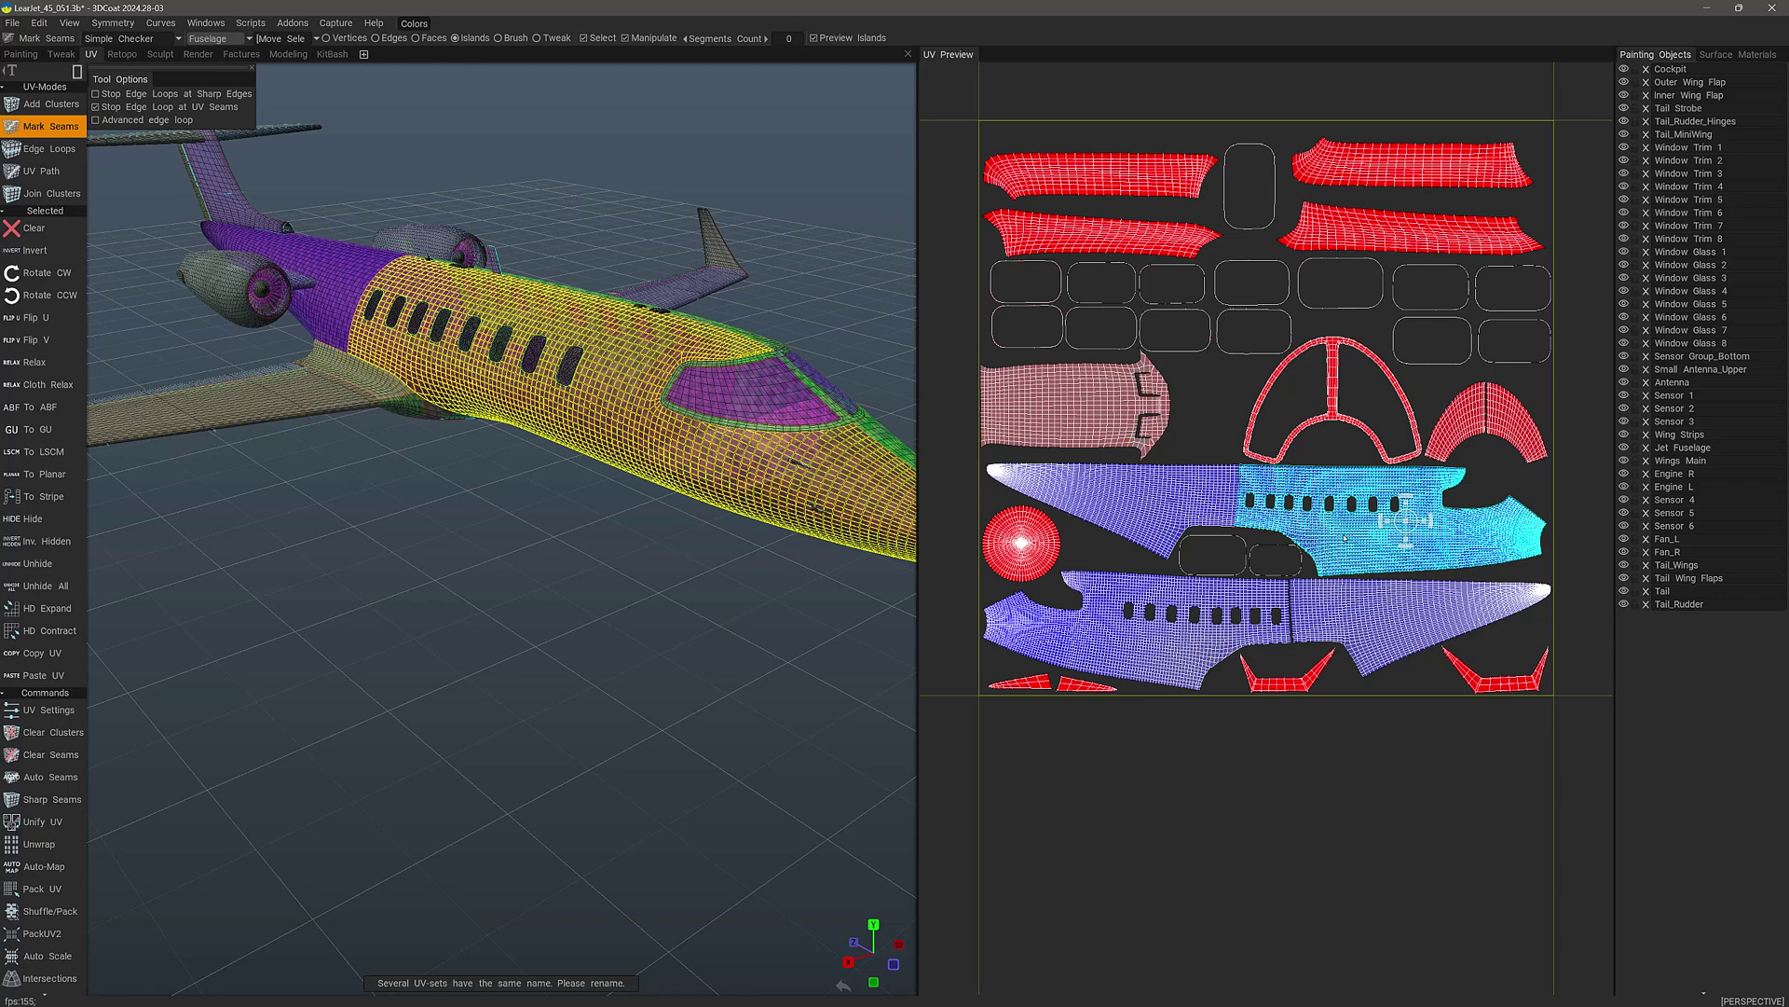
left_click(1206, 446)
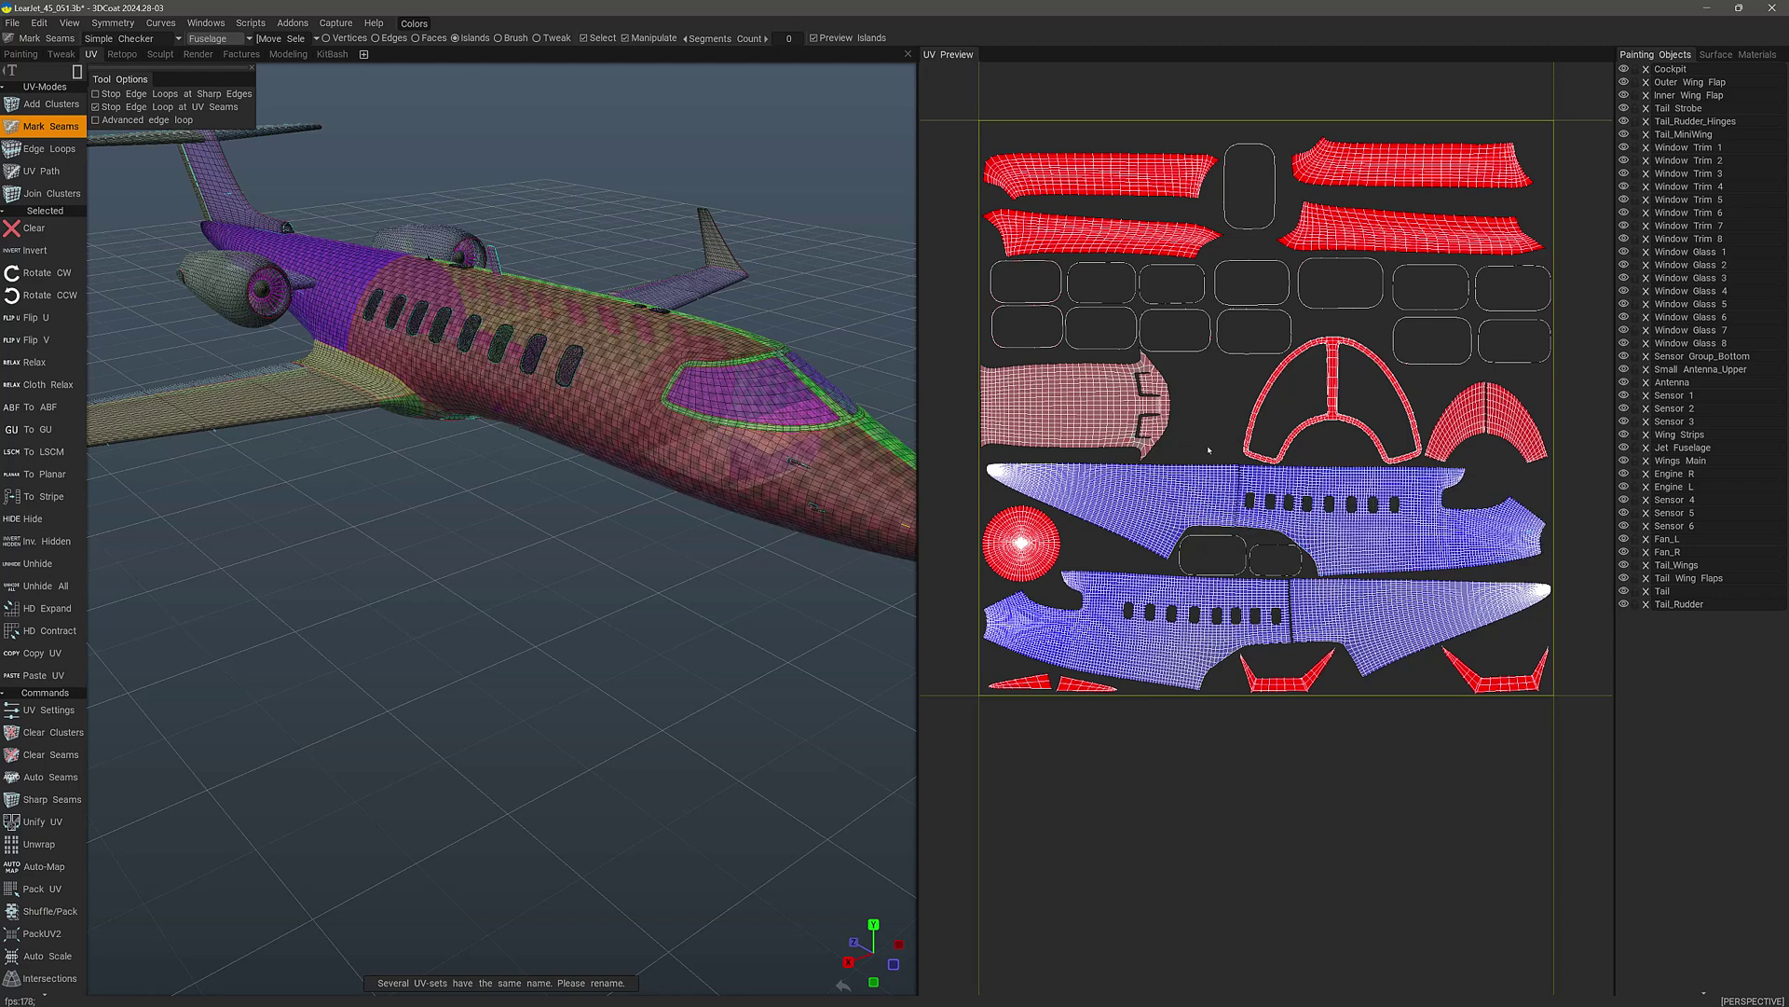
Preview the forward fuselage side island from the model and select the upper one again in the UV layout.
scroll(1209, 450, "up", 10)
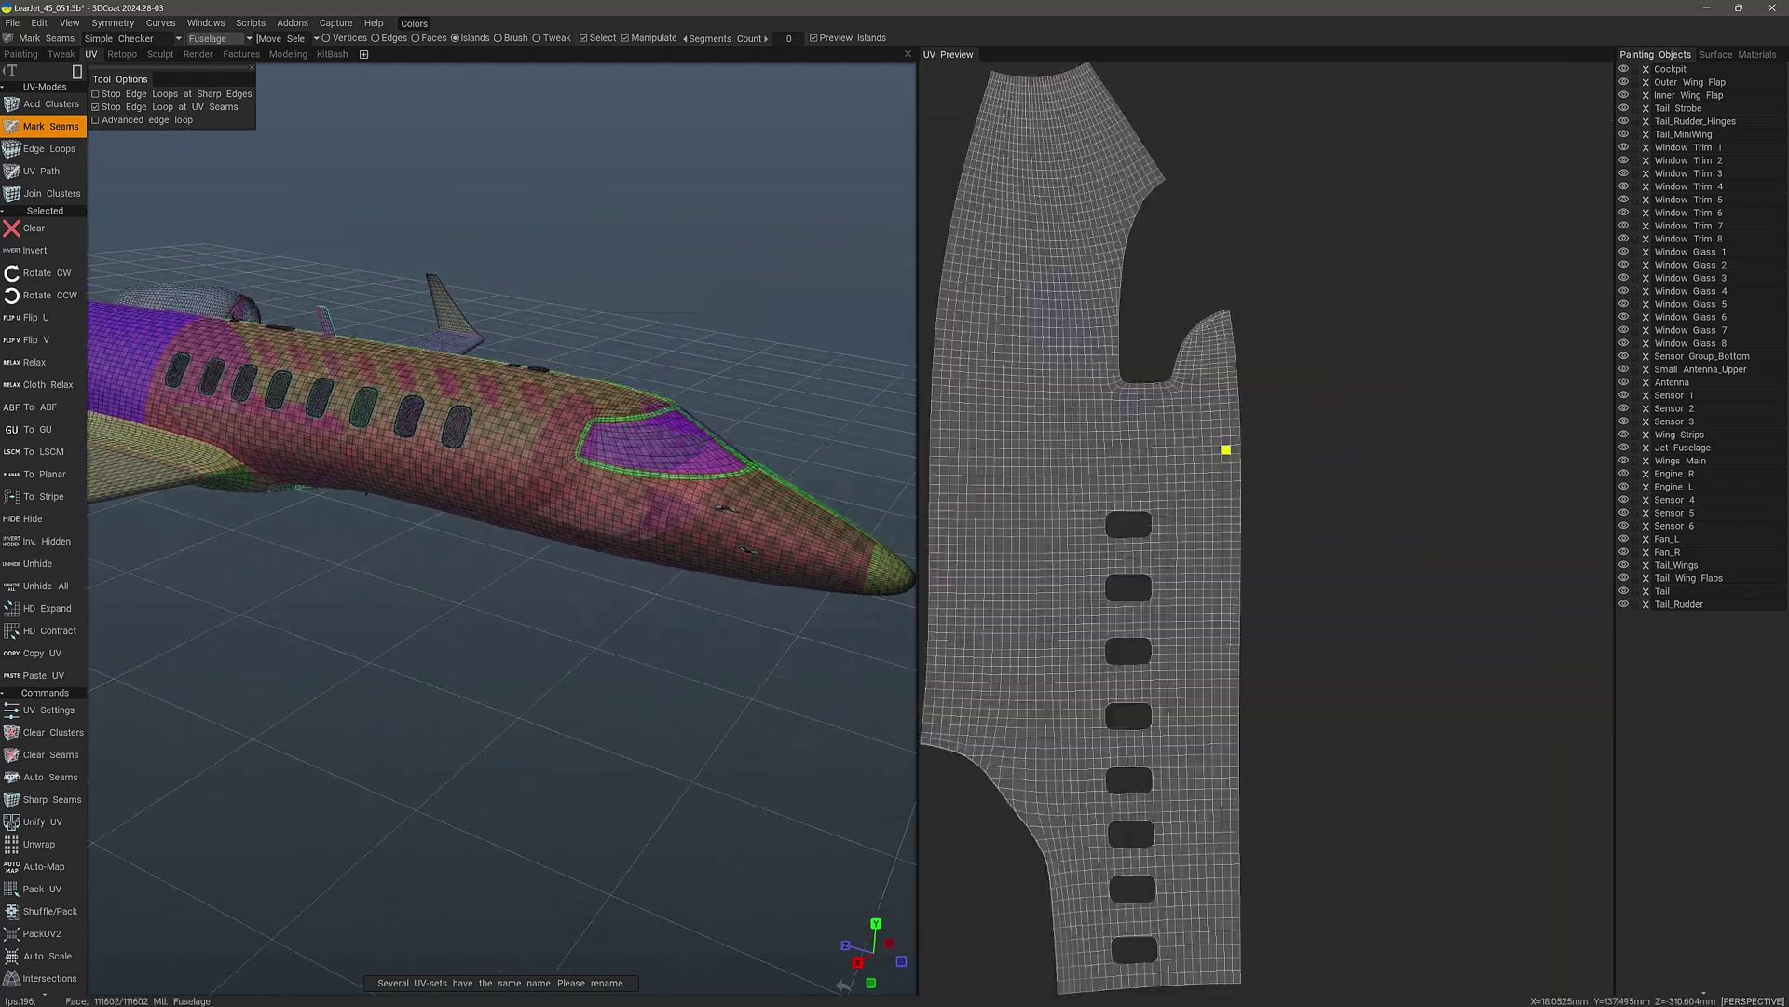
scroll(1225, 449, "down", 10)
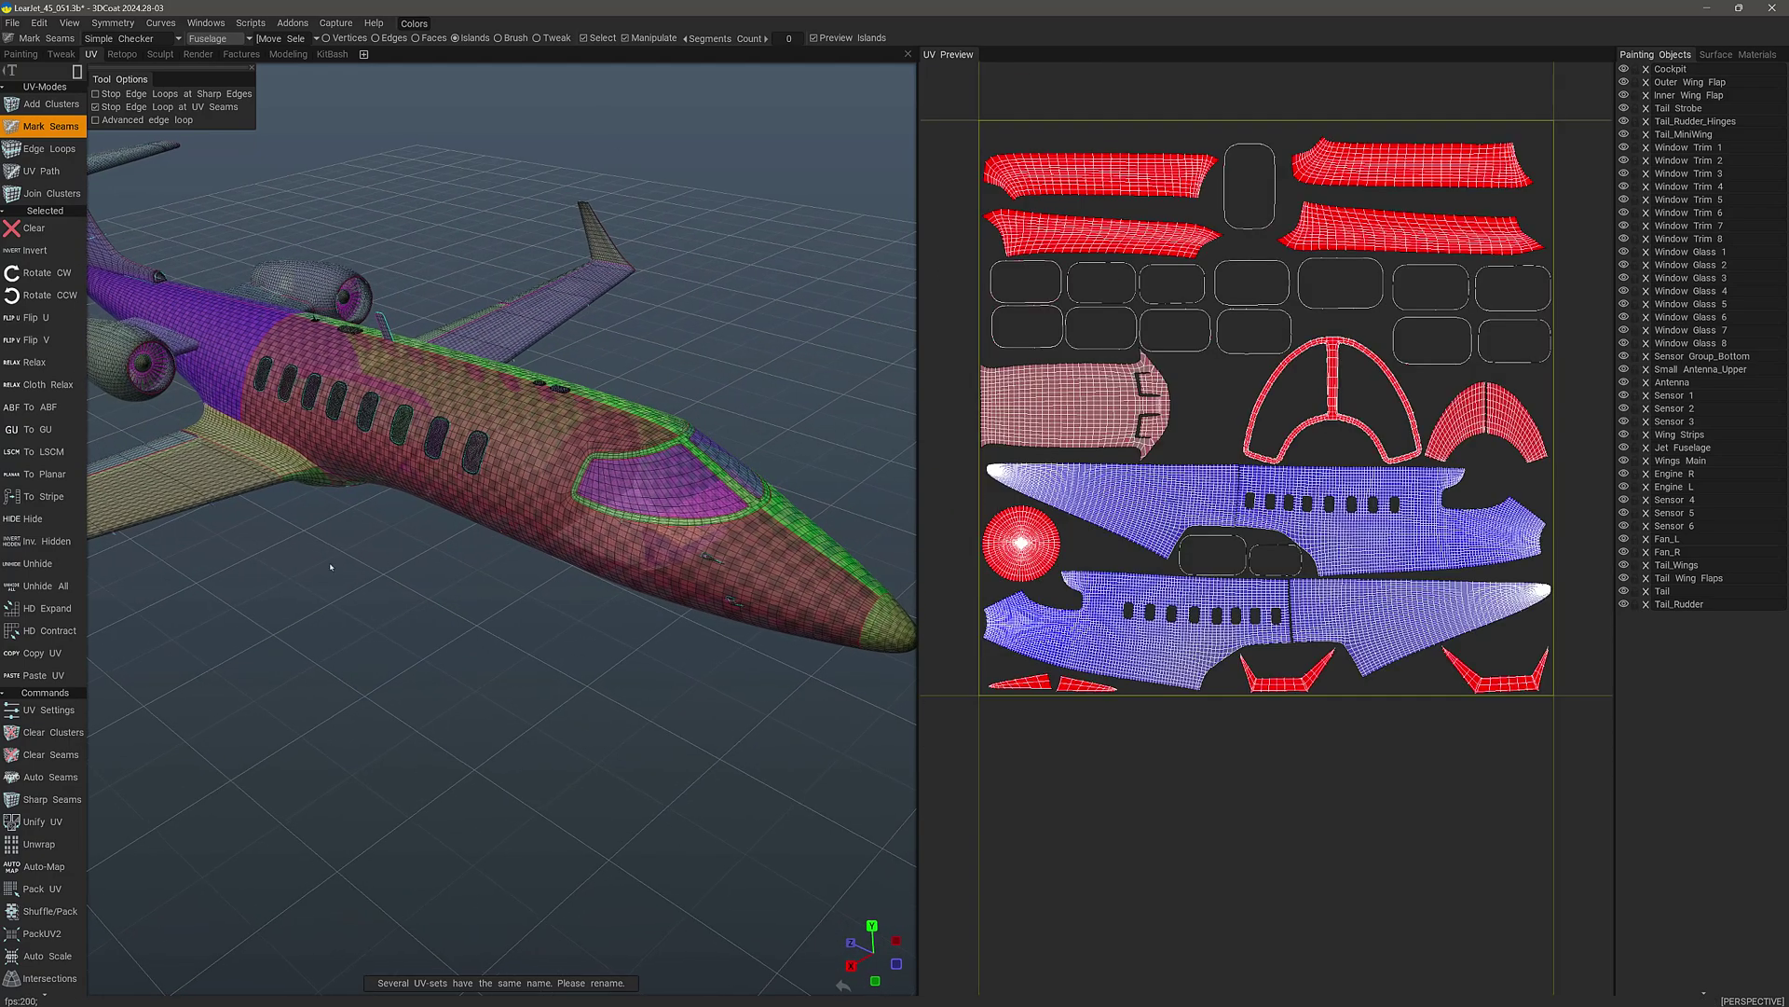
left_click_drag(328, 583, 343, 613)
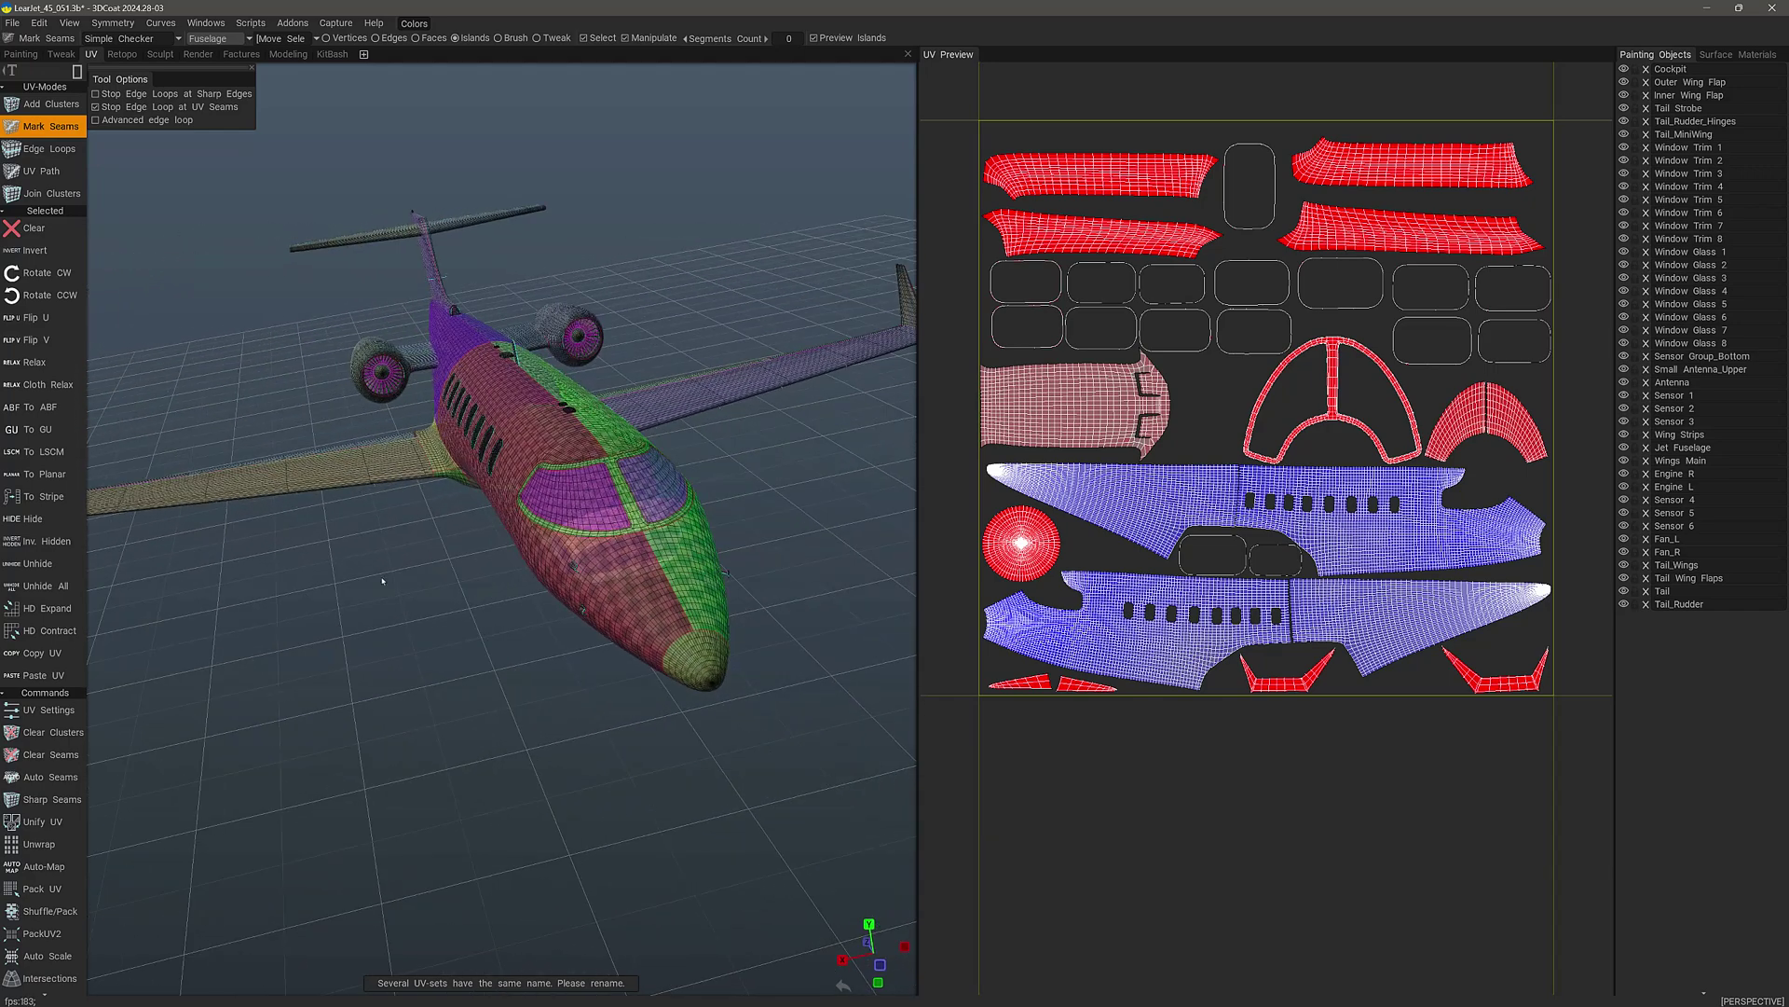
left_click(1489, 559)
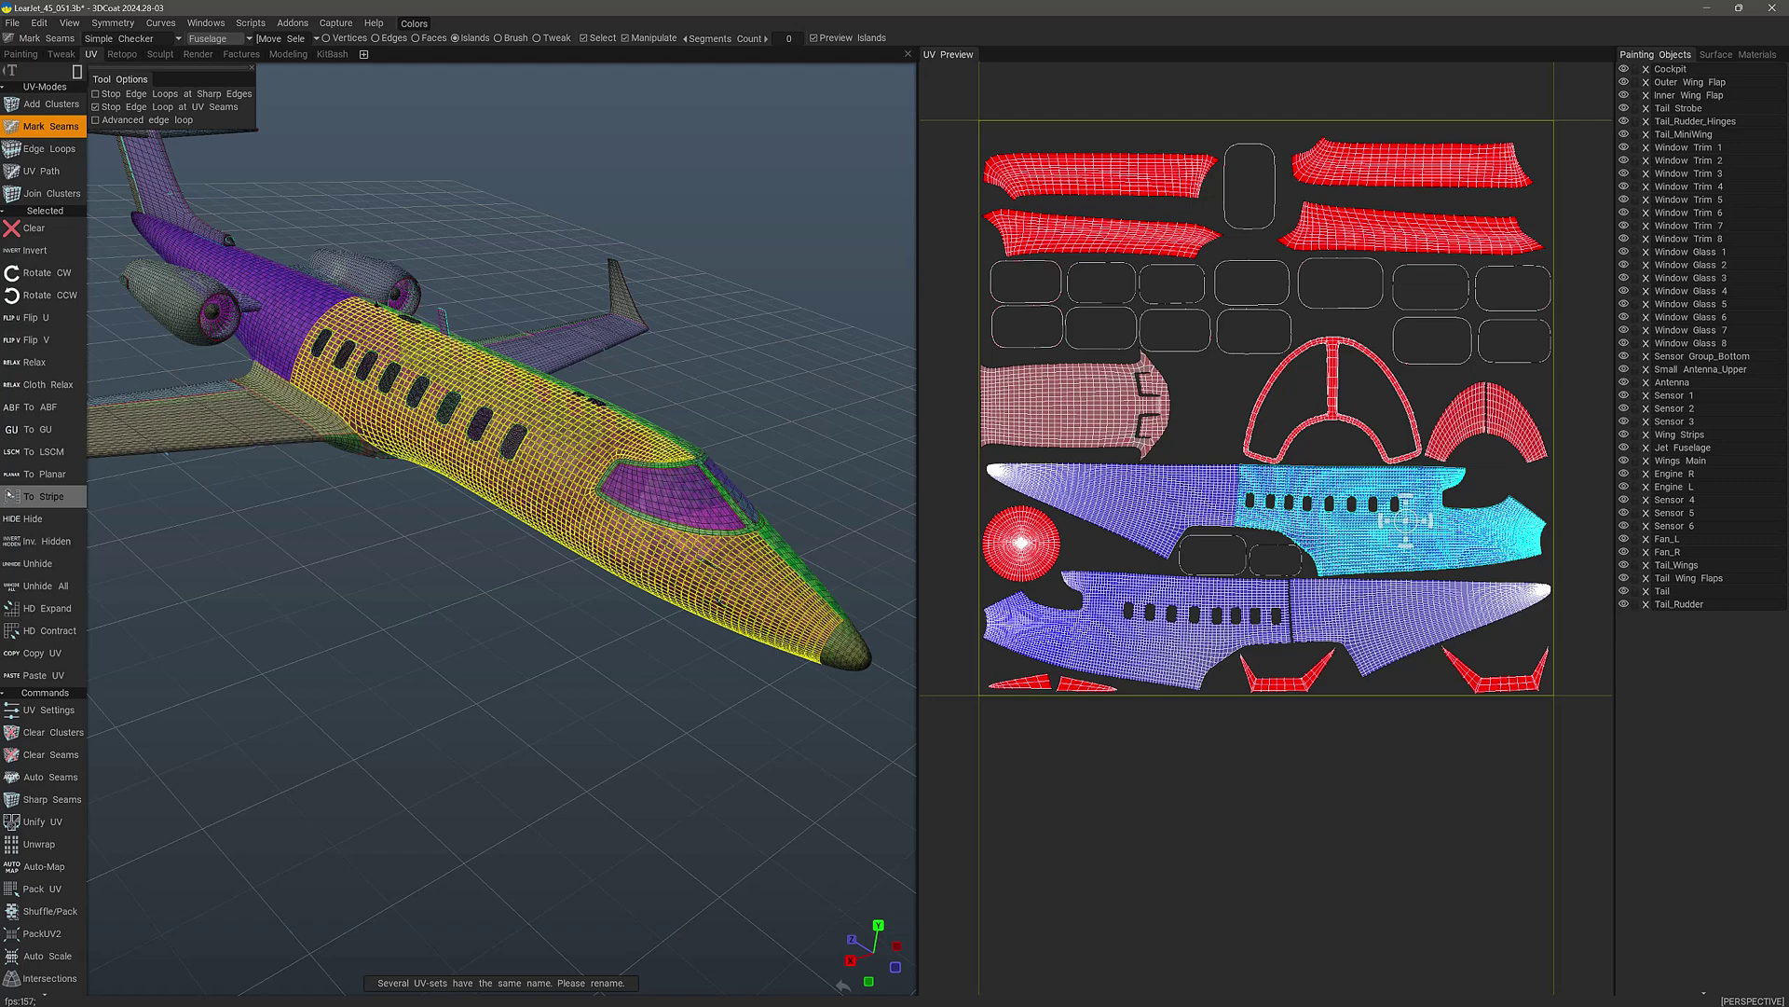
left_click_drag(215, 615, 314, 702)
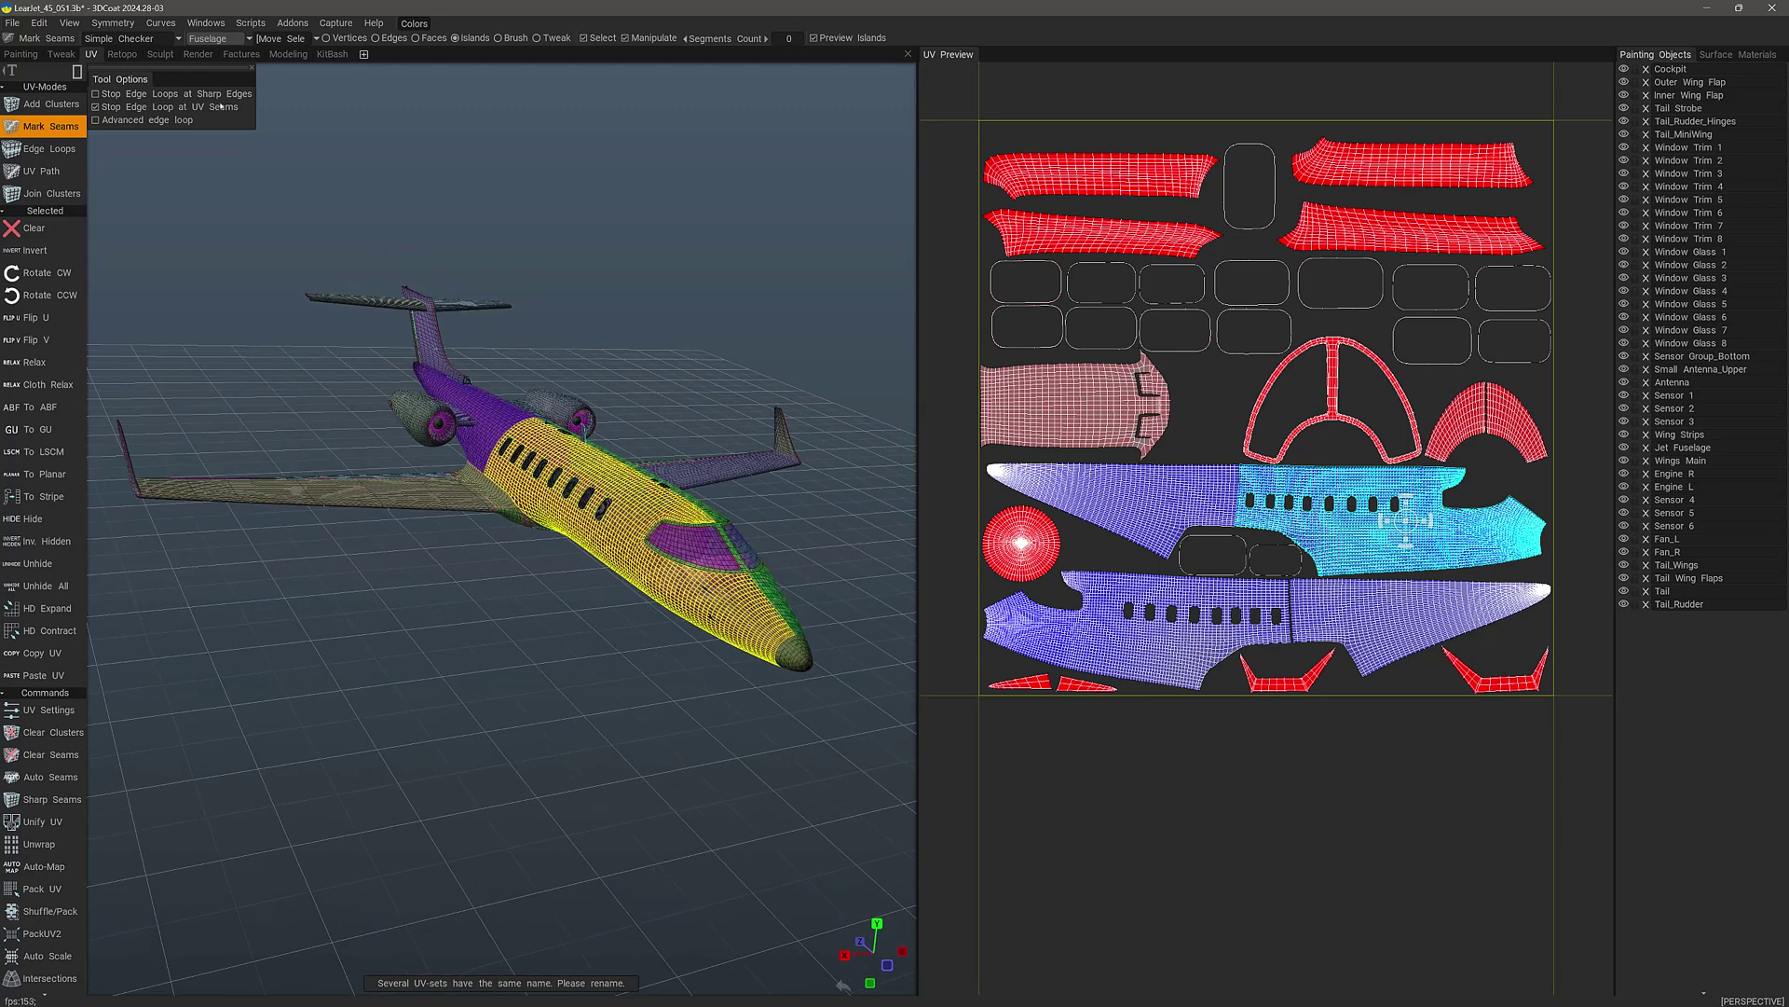
left_click(234, 42)
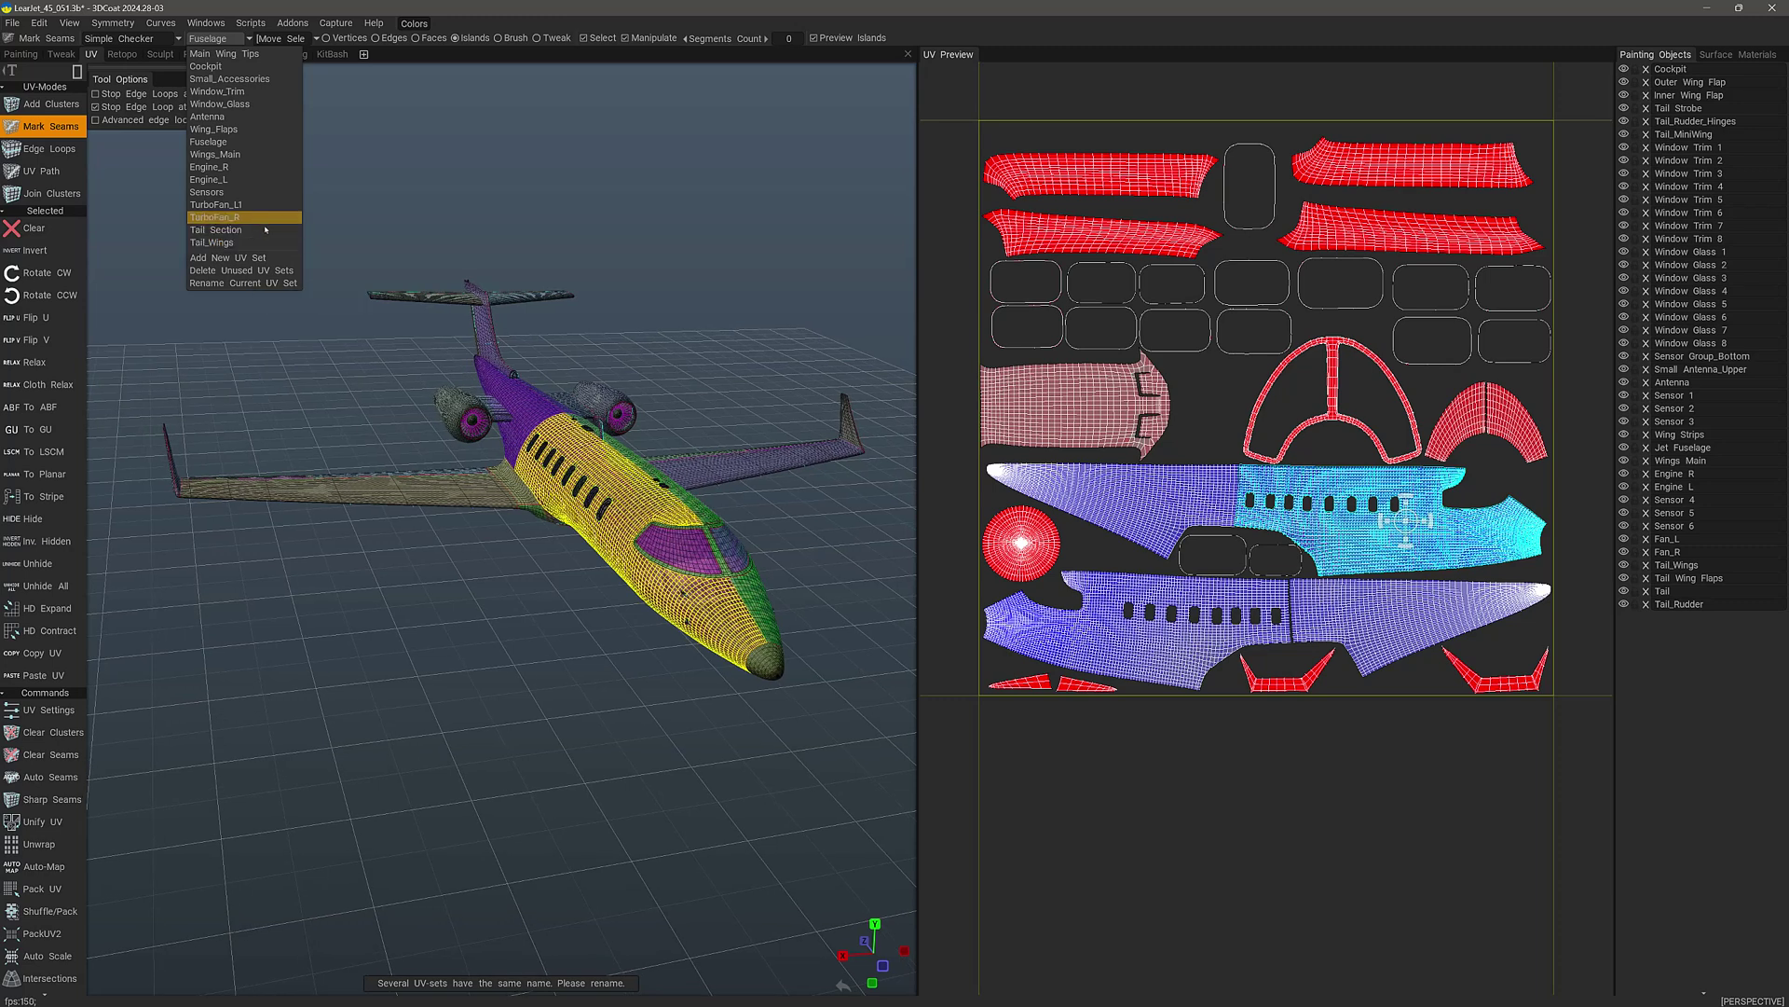
left_click(241, 698)
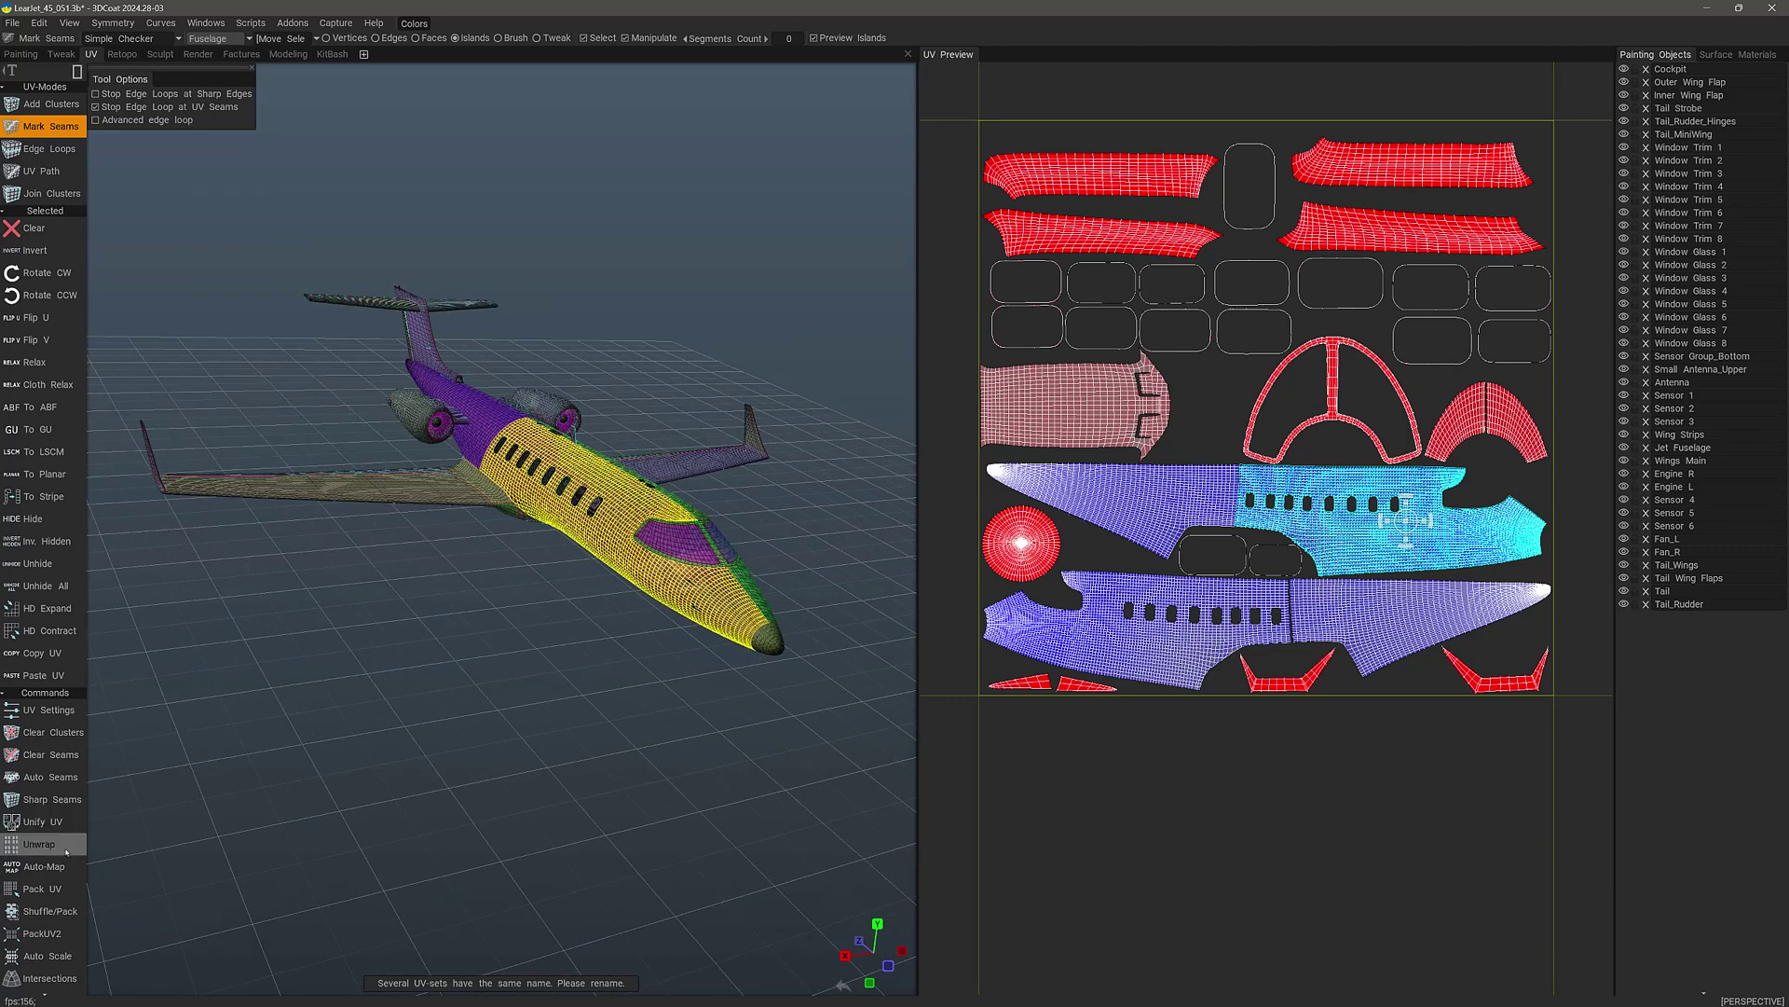
left_click_drag(61, 863, 76, 610)
left_click_drag(216, 841, 226, 845)
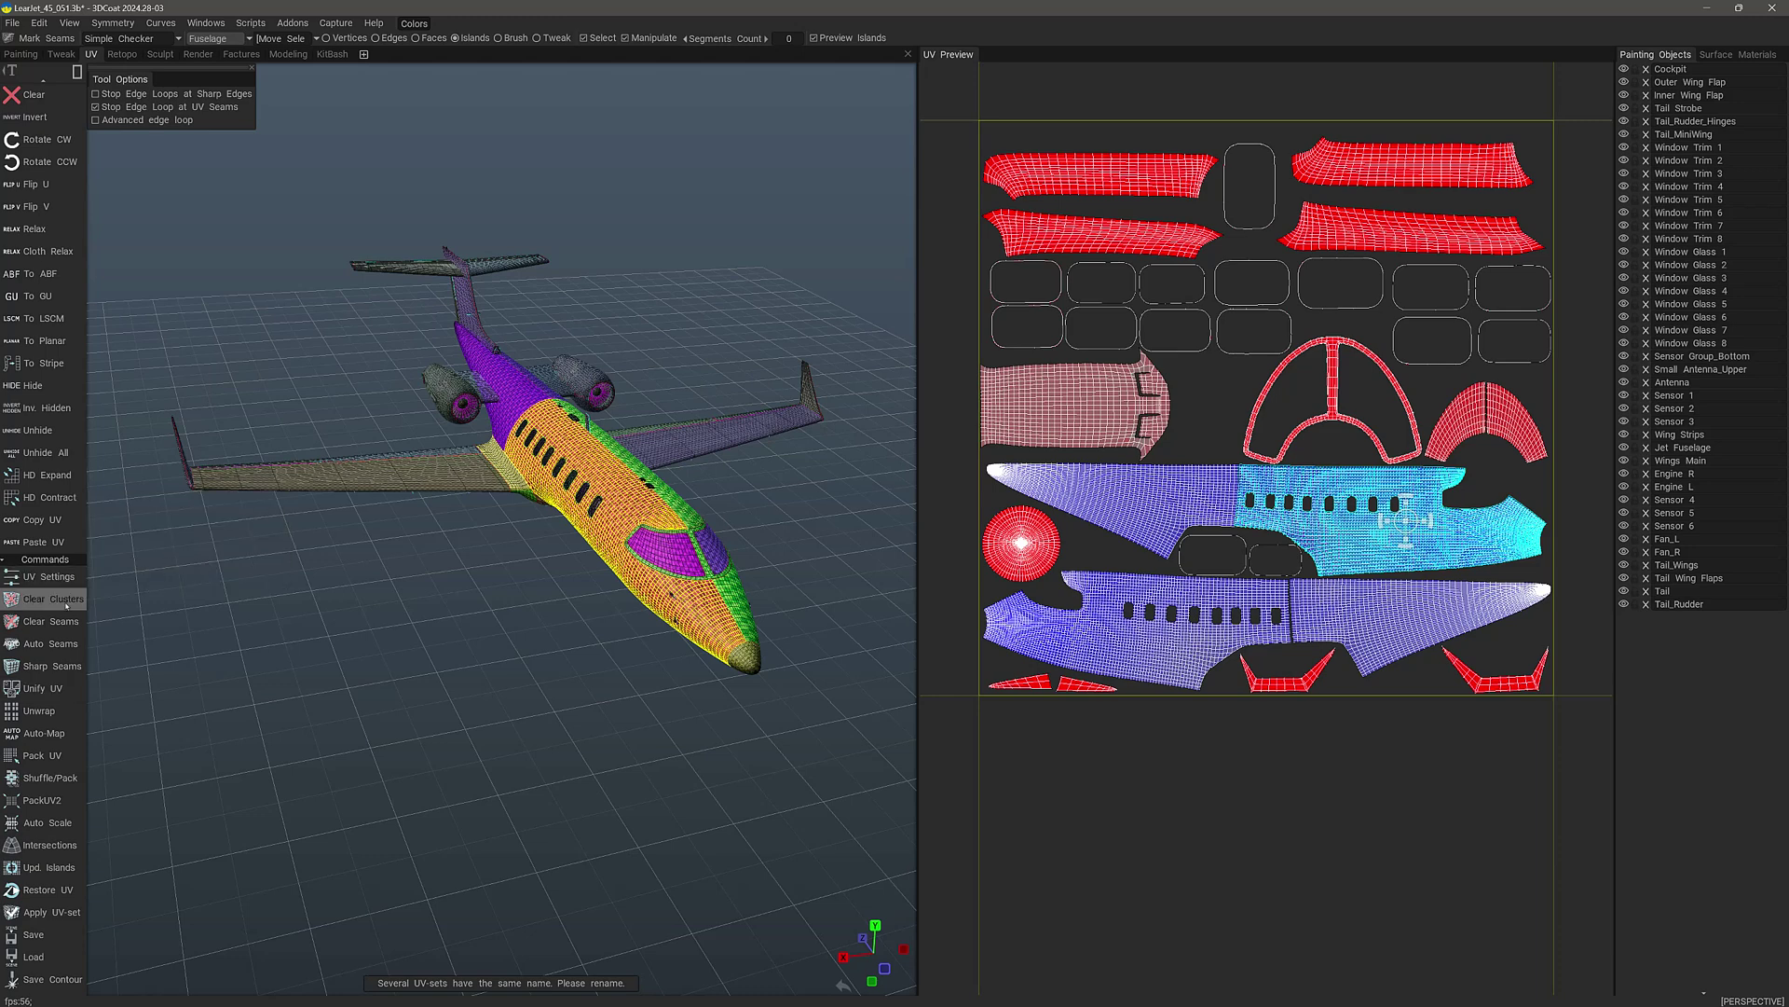
scroll(110, 687, "down", 1)
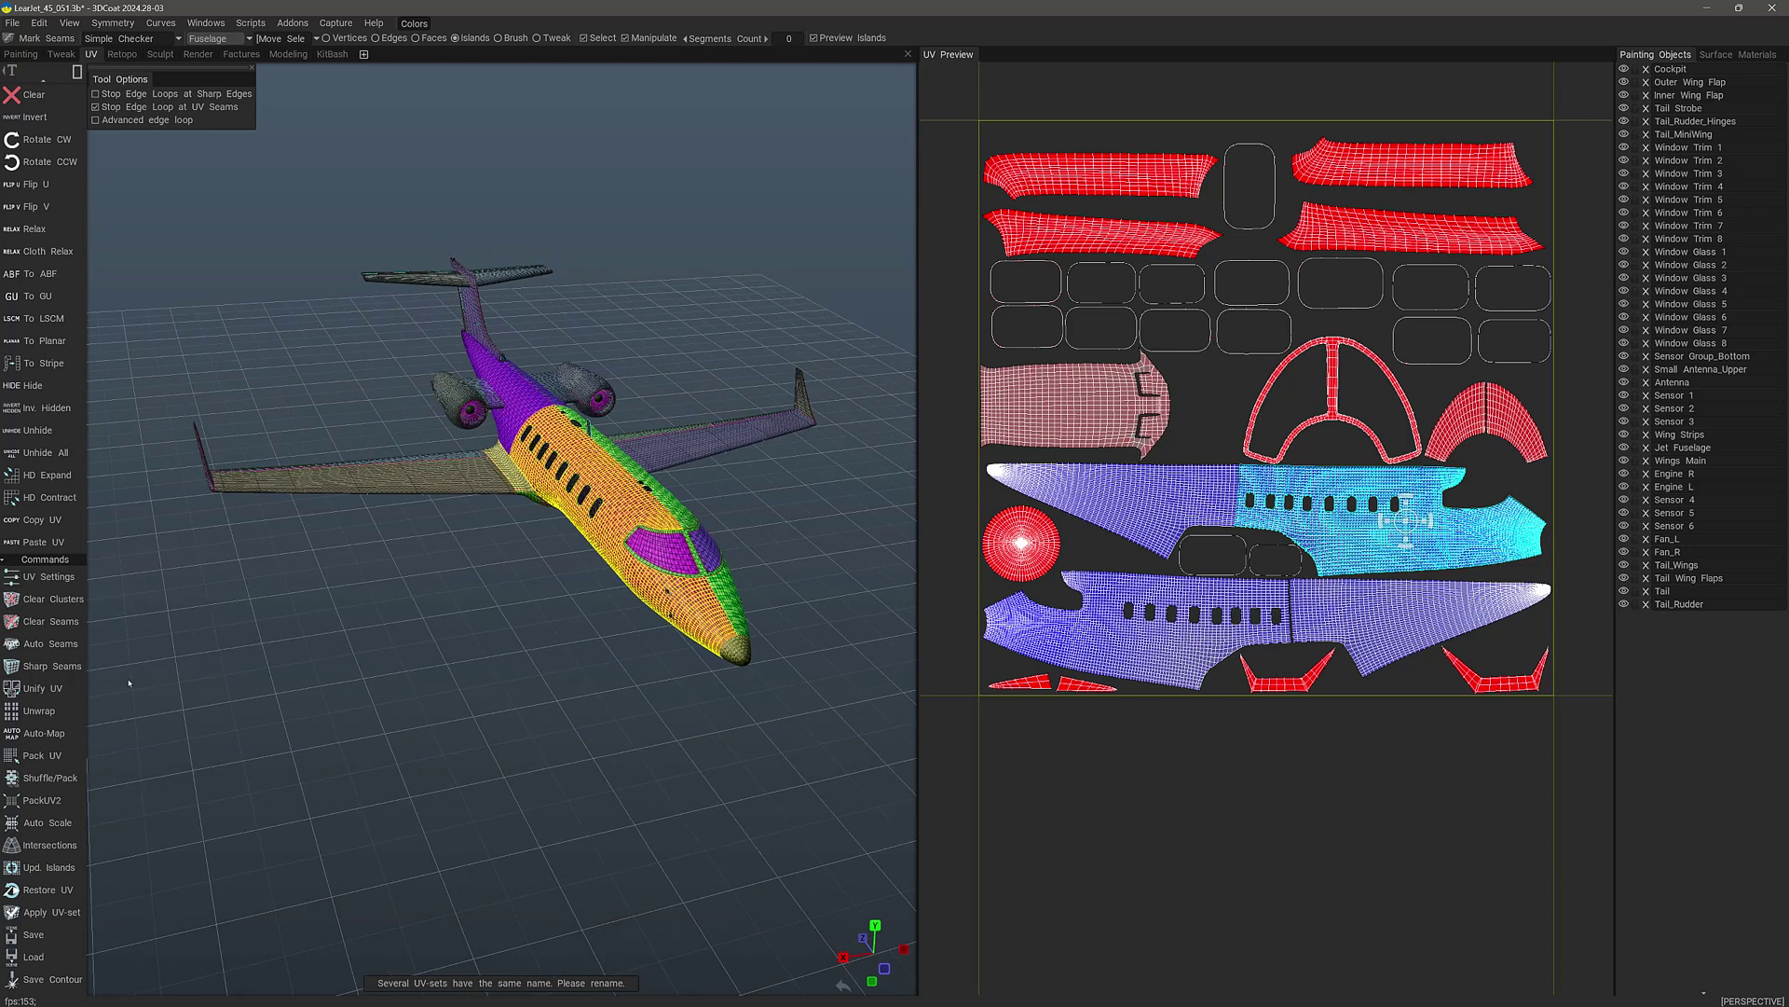